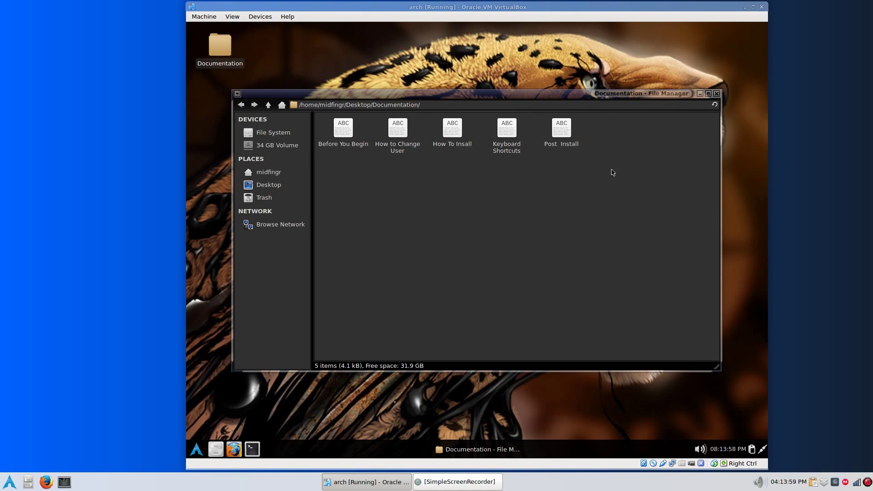
Close the Documentation window and open a root shell with su in a new terminal
click(716, 94)
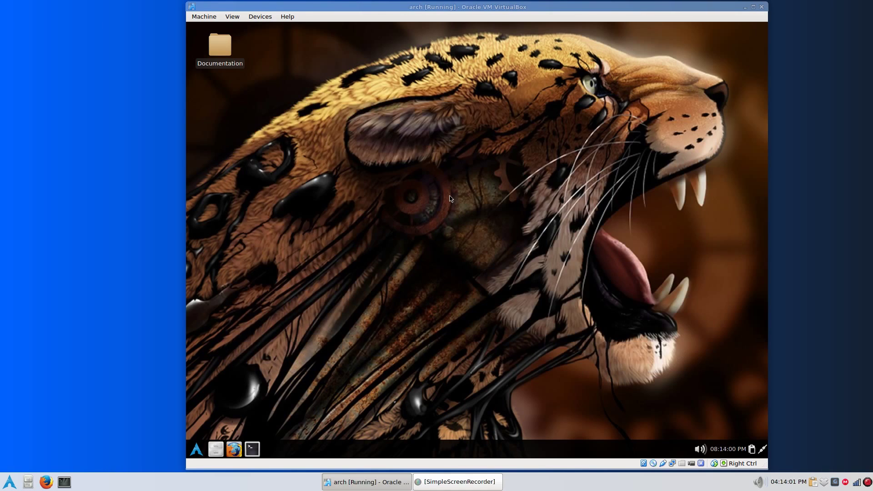
click(253, 449)
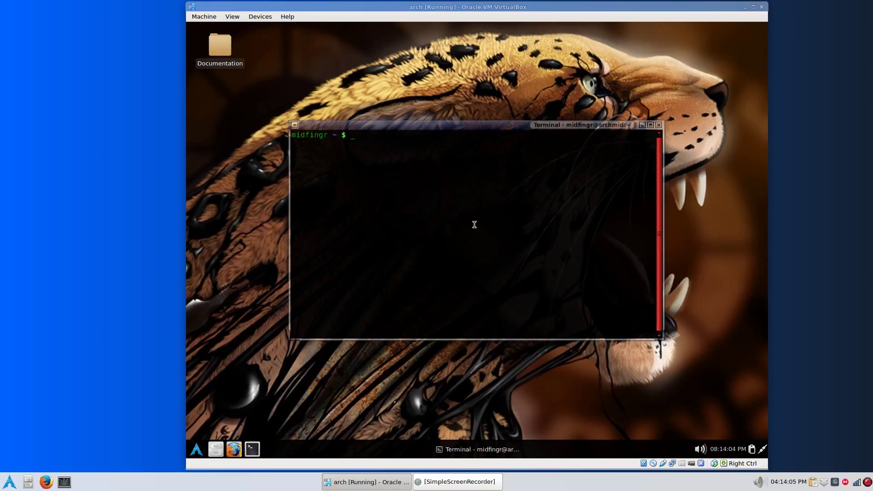
text(su)
key(Return)
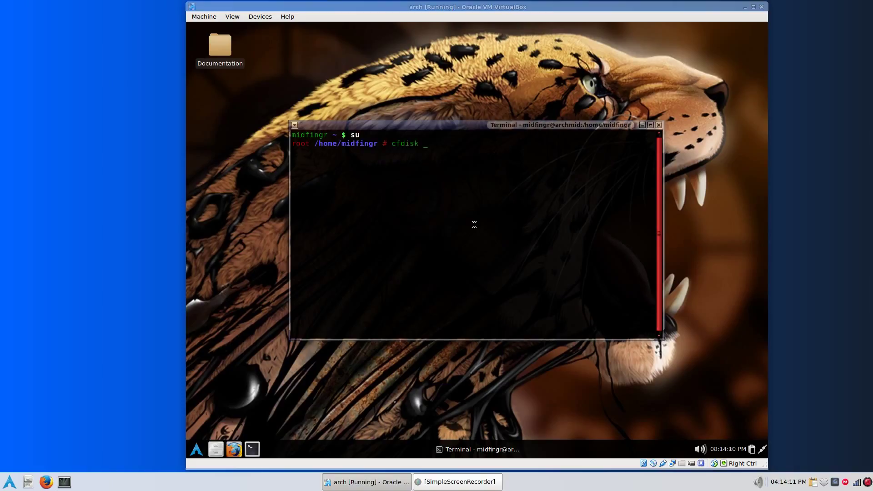
Give /dev/sda a dos label with one bootable 8G primary partition, write the table, and quit cfdisk
key(Return)
key(Down)
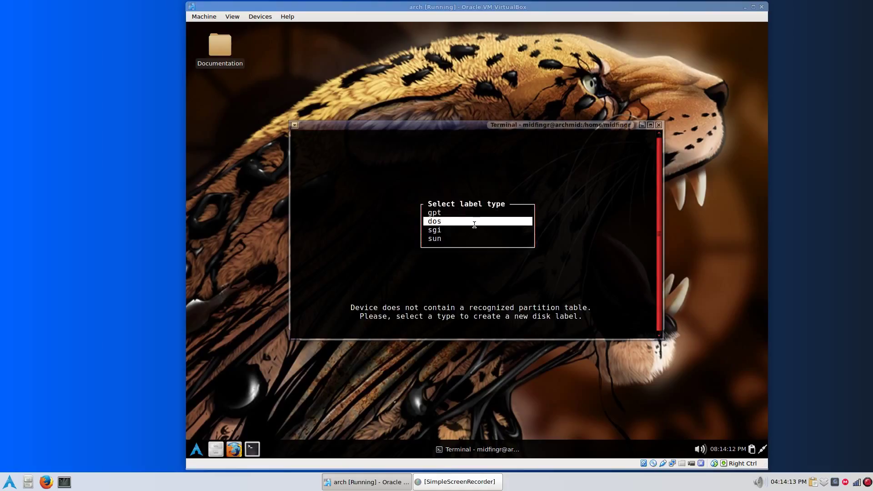
key(Return)
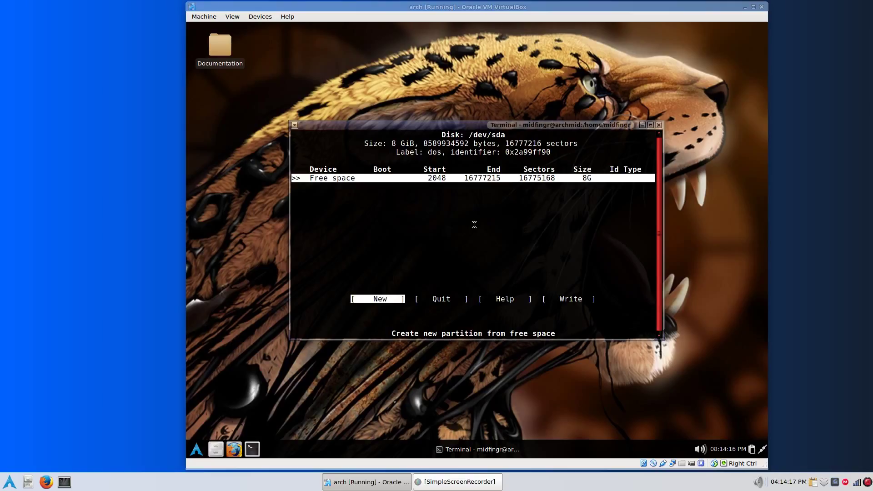
key(Return)
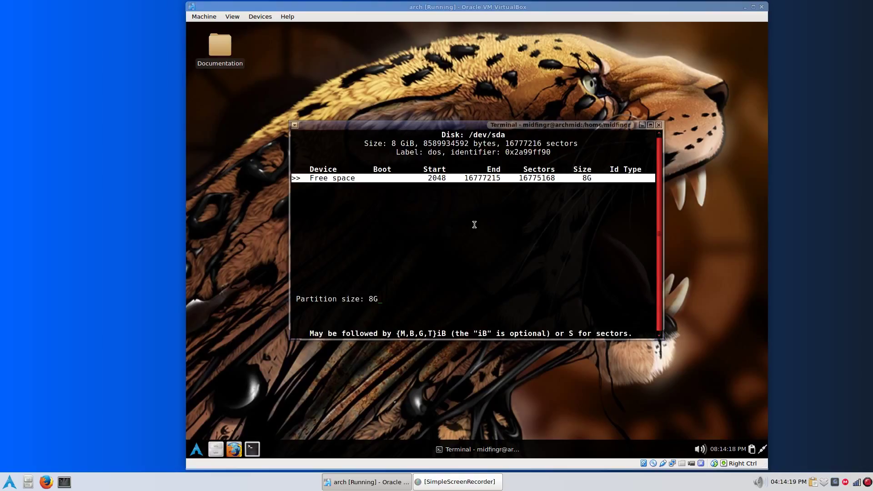
key(Return)
key(Return)
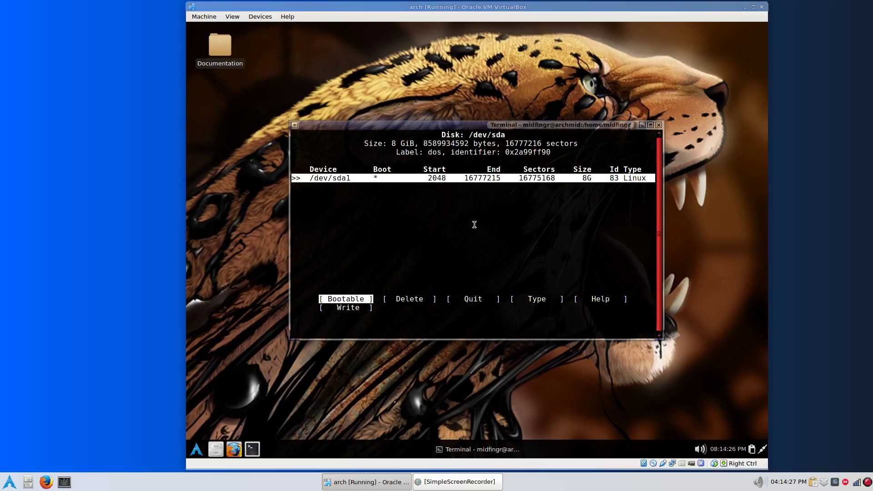
key(Left)
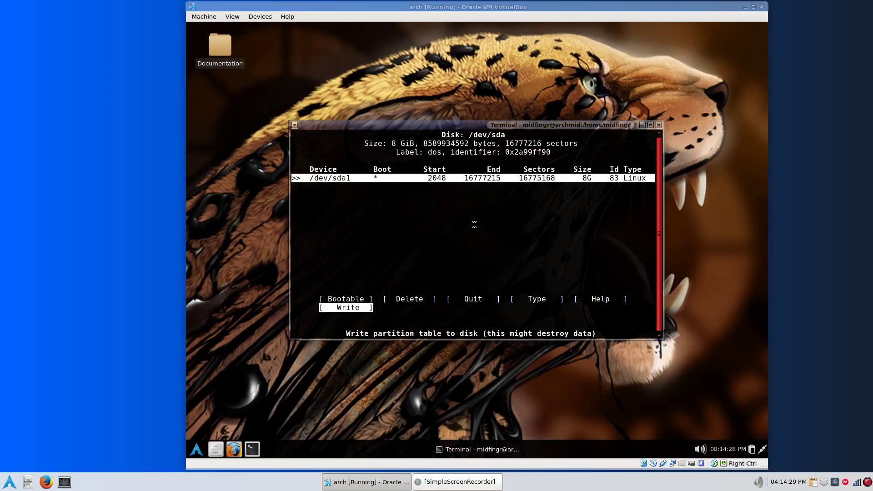
key(Return)
text(yes)
key(Return)
key(q)
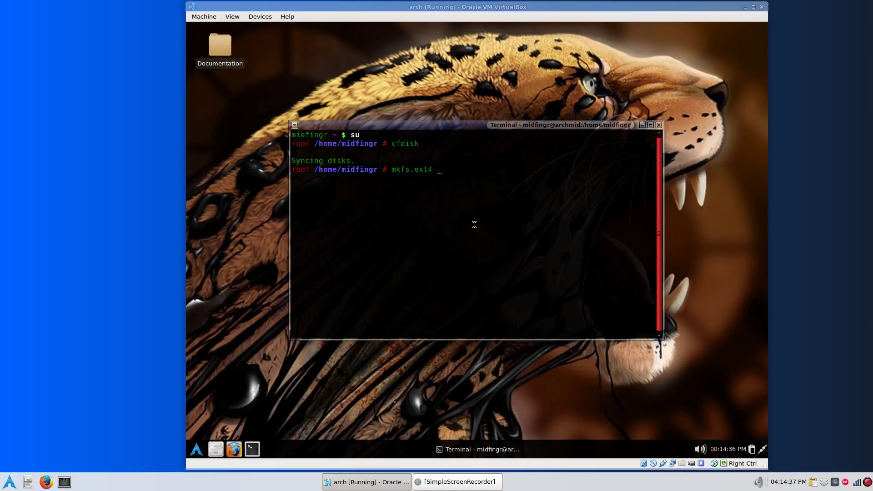
Format /dev/sda1 as ext4 and mount it at /mnt
text(mkfs.ext4 /dev/sda1)
key(Return)
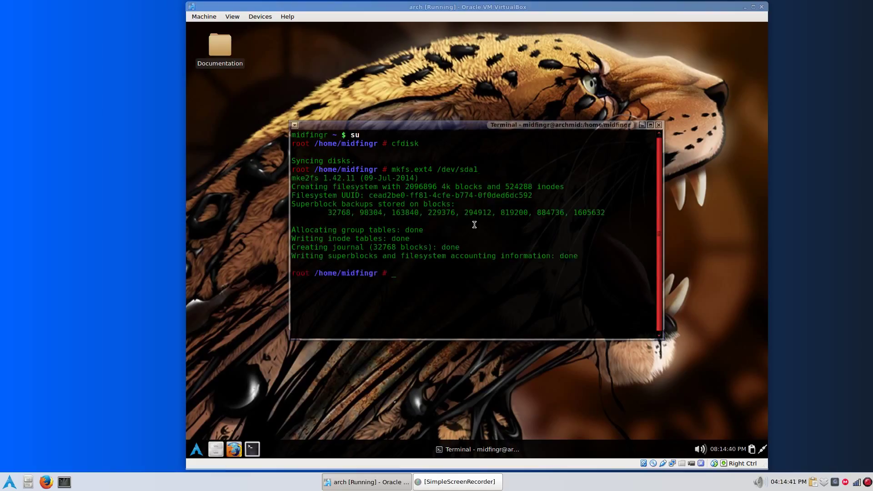
text(mount /dev/sda1 /mnt)
key(Return)
List the contents of /mnt, clear the screen, and begin the system copy command
text(ls /mnt)
key(Return)
key(ctrl+l)
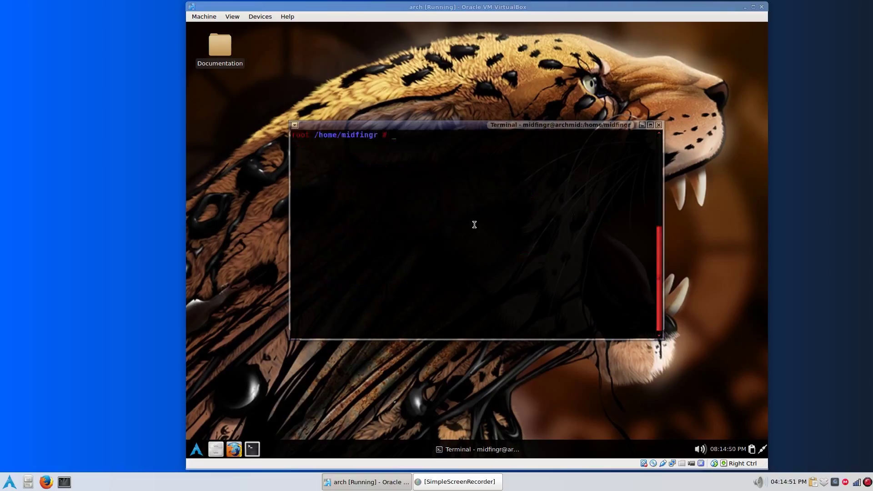
text(ame)
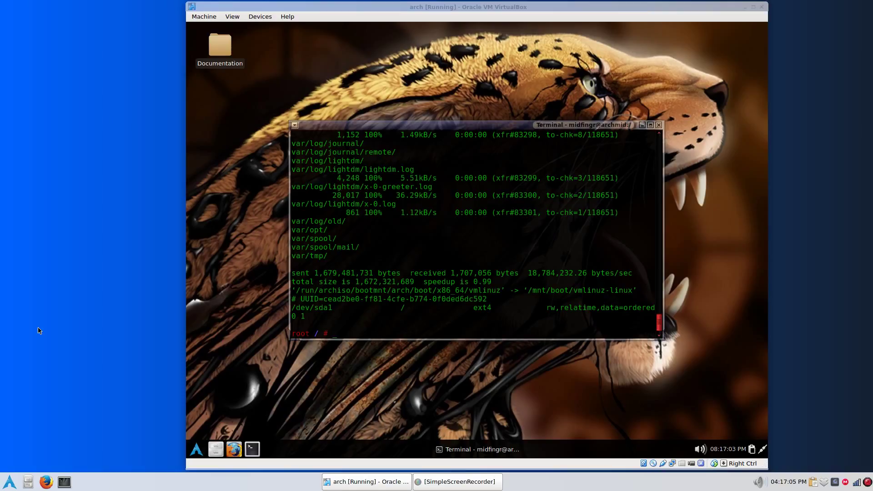
Build the initramfs images with mkinitcpio -p linux
click(382, 285)
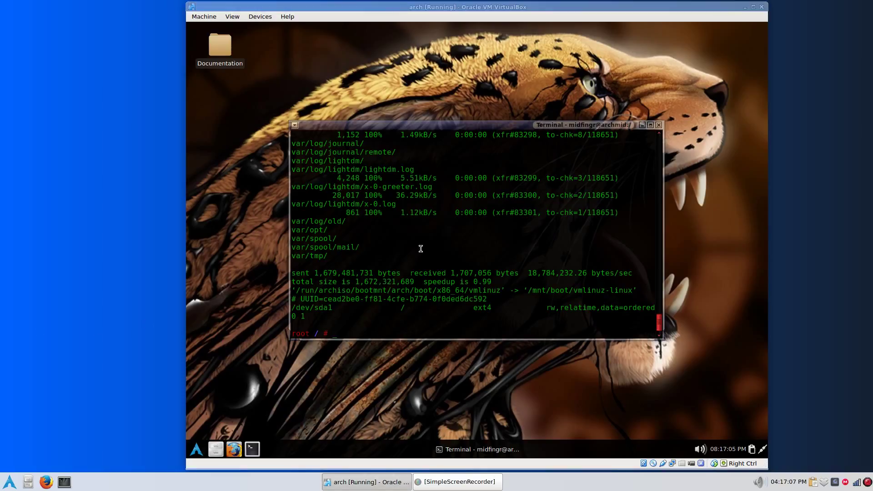
text(mkinitcpio -p linux)
key(Return)
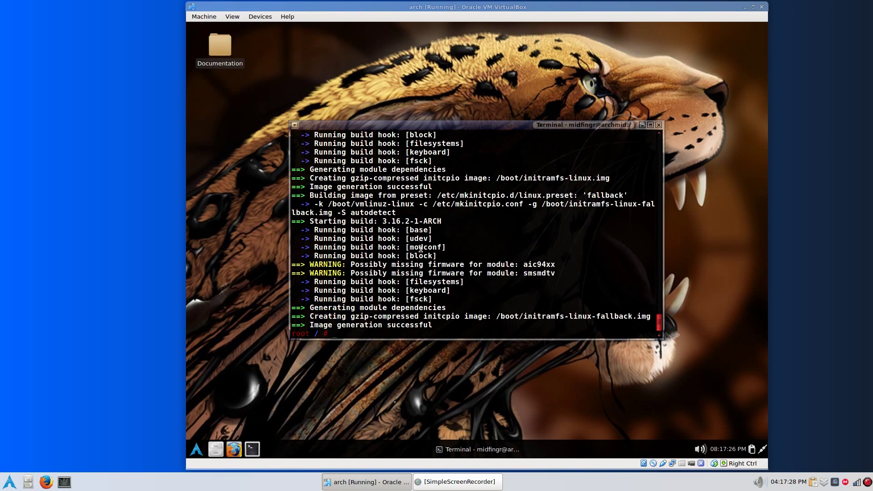
Install GRUB onto /dev/sda with grub-install
text(grub-)
text(-i)
key(BackSpace)
key(BackSpace)
text(i)
key(Tab)
text(/dev/sda)
key(Return)
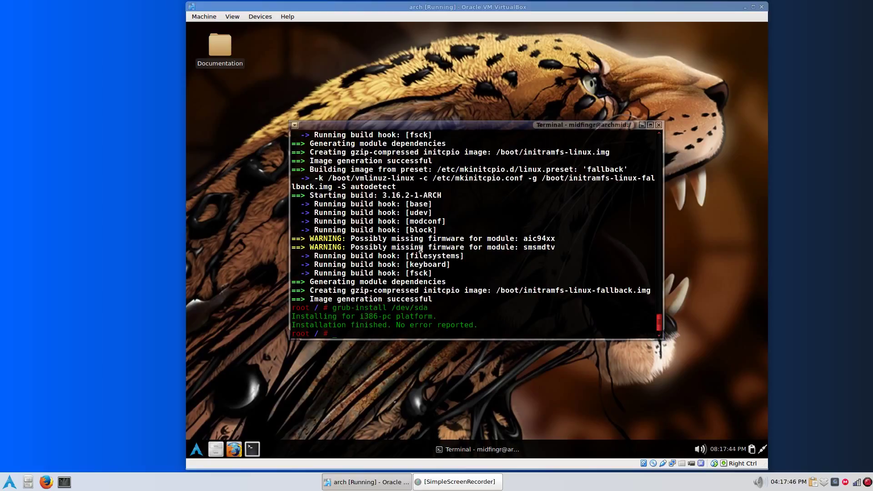
Generate the GRUB configuration with up-grub, exit the root shell, and reboot the VM
text(up-grub)
key(Return)
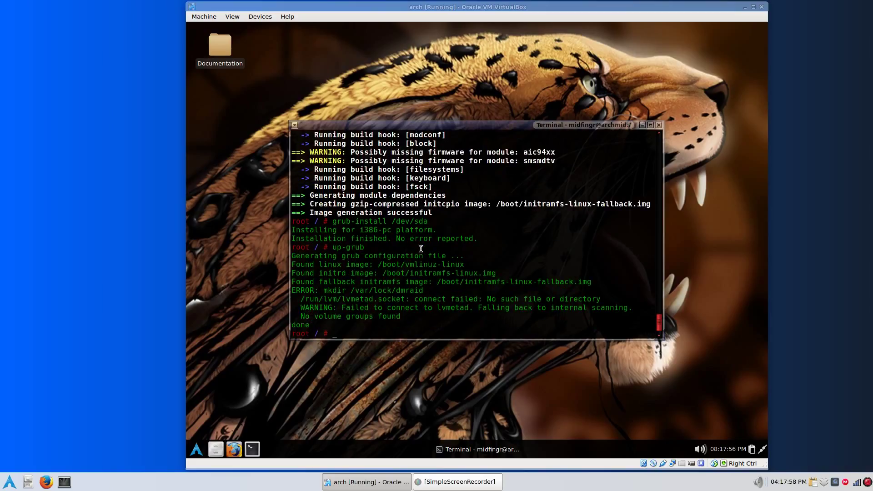
text(exit)
key(Return)
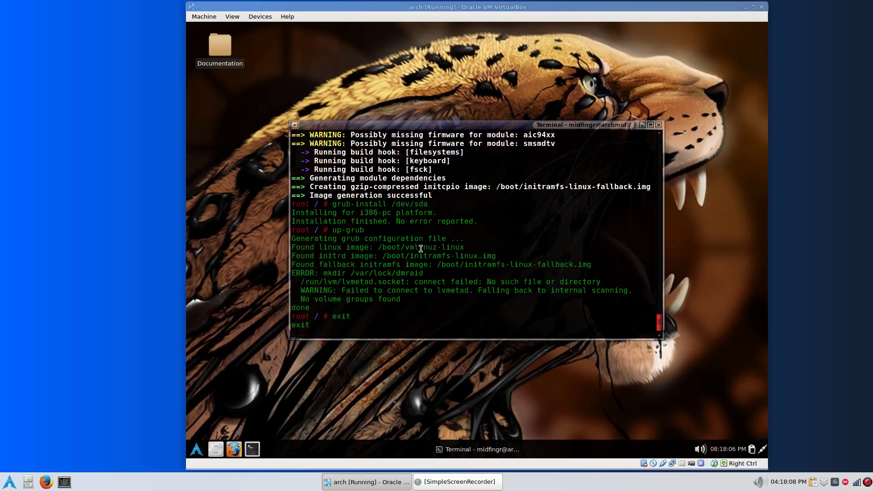
text(reboot)
key(Return)
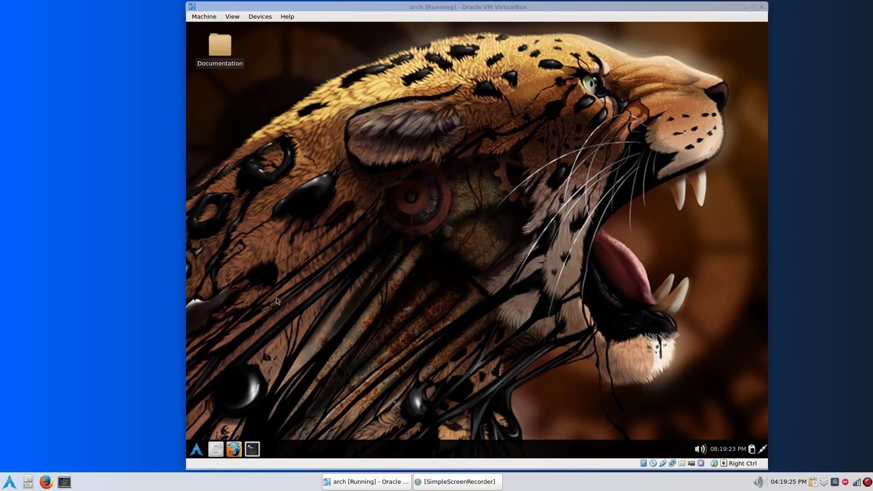
Eject the ARCH_201409 disc from the Devices list in the home folder window
click(216, 450)
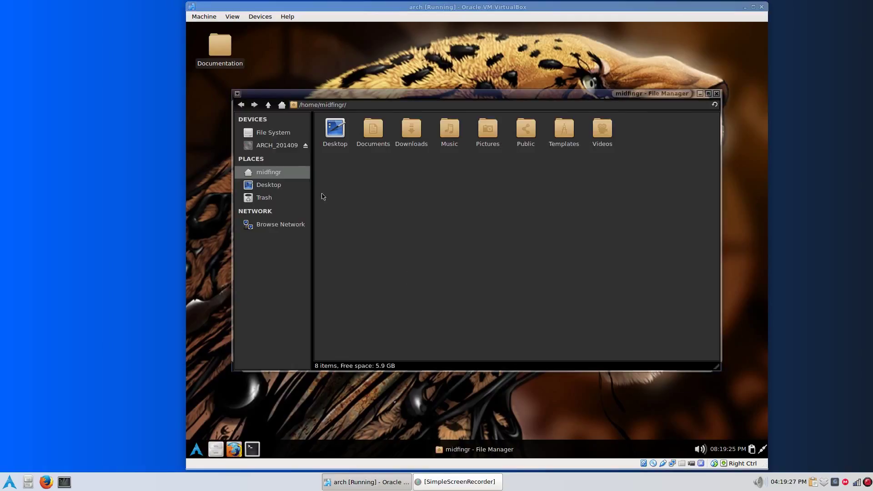
right_click(275, 147)
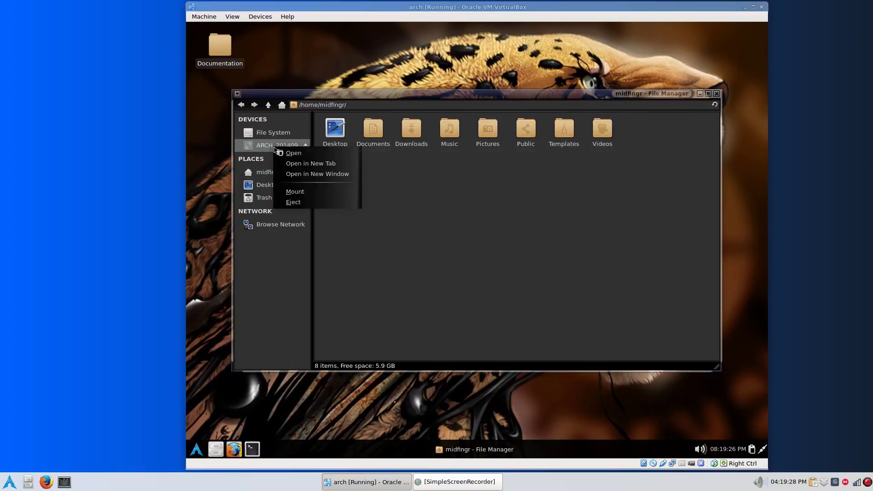
click(293, 202)
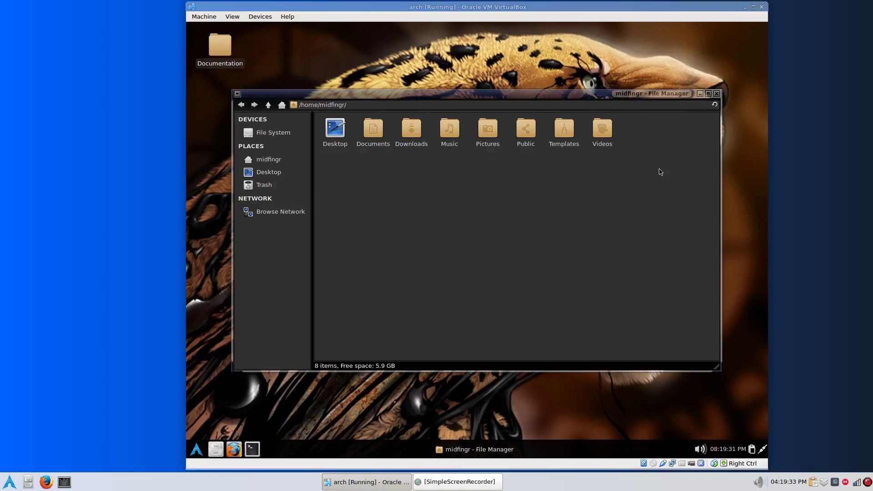
Open the Post Install notes from the Documentation folder in Leafpad, with a new terminal alongside
click(716, 94)
double_click(223, 49)
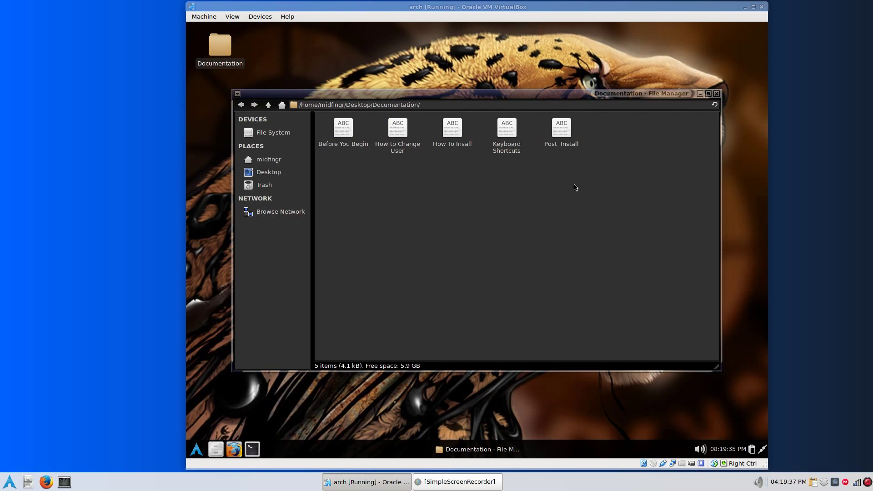
double_click(562, 138)
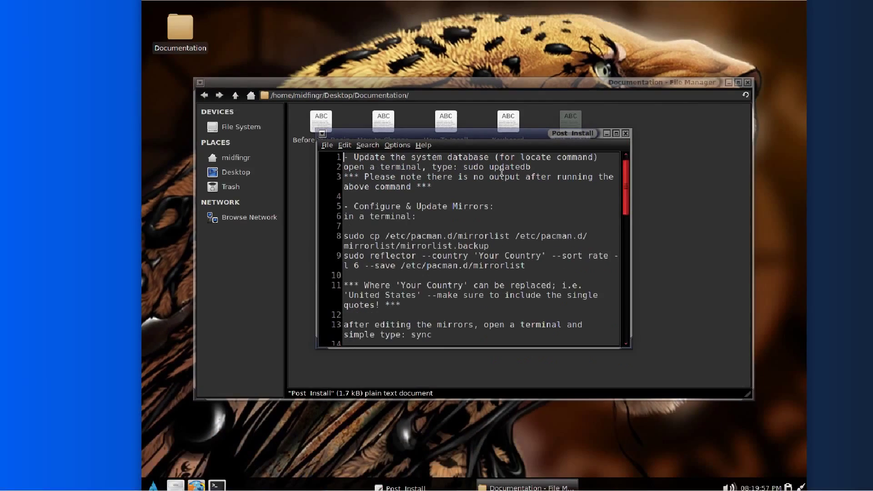
key(ctrl+alt+t)
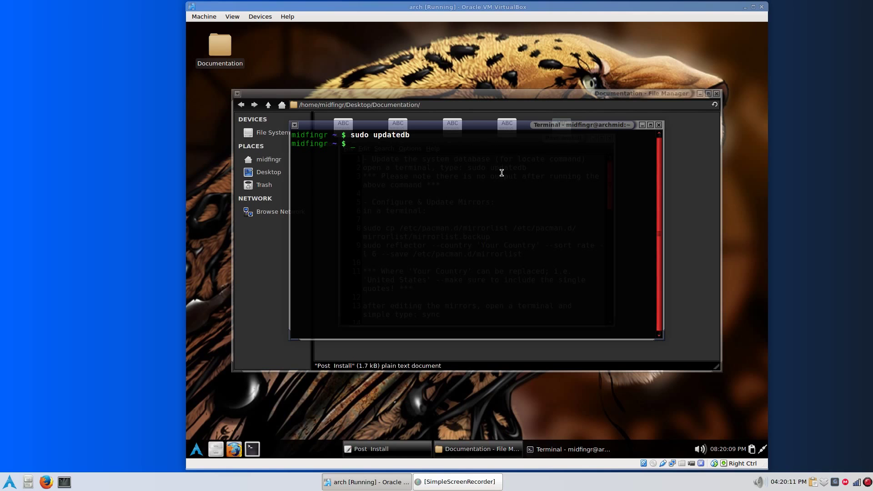
key(alt+Tab)
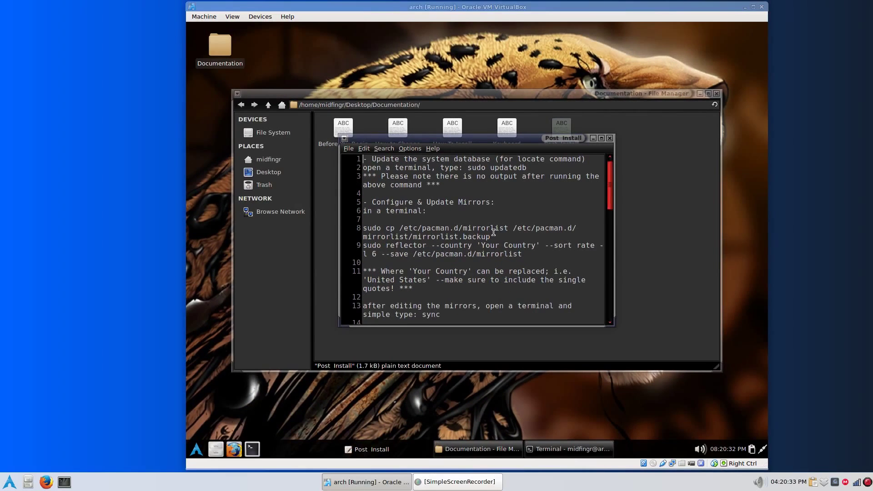
click(567, 448)
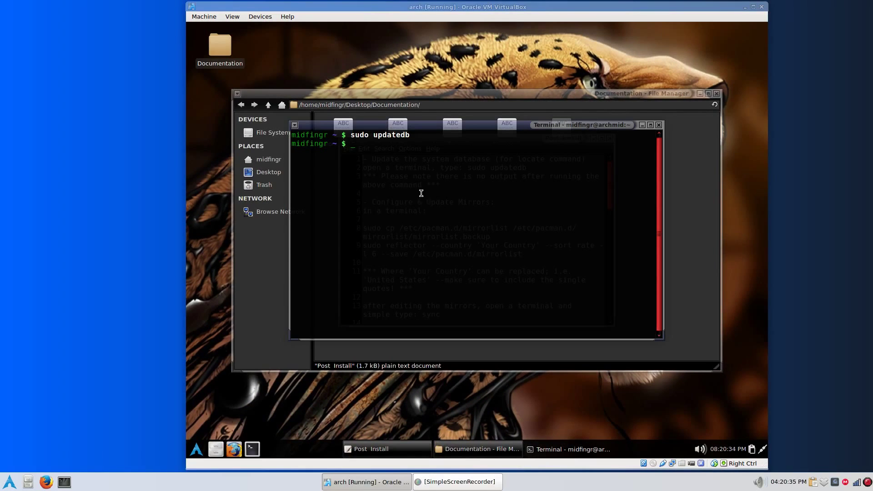
Open /usr/bin/mirrors.sh in Leafpad with sudo, turning on word wrap and widening the window
text(sudo leafpad)
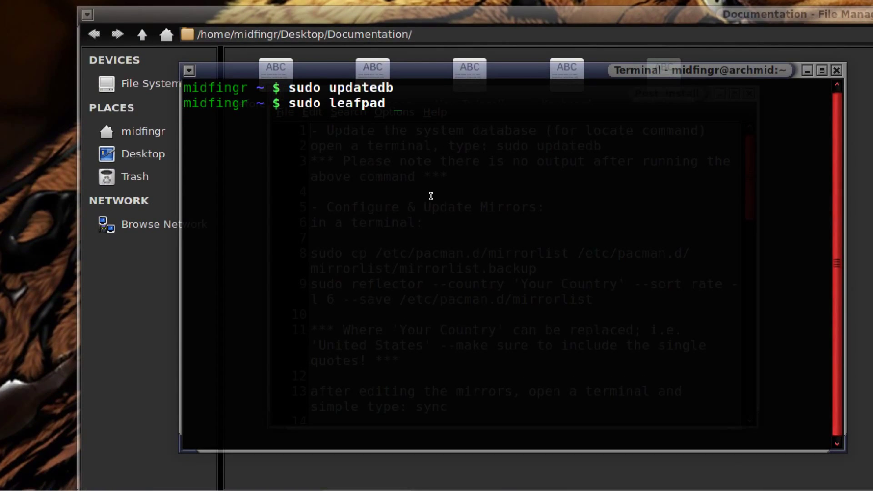
text( /usr/bin/mirrors.sh)
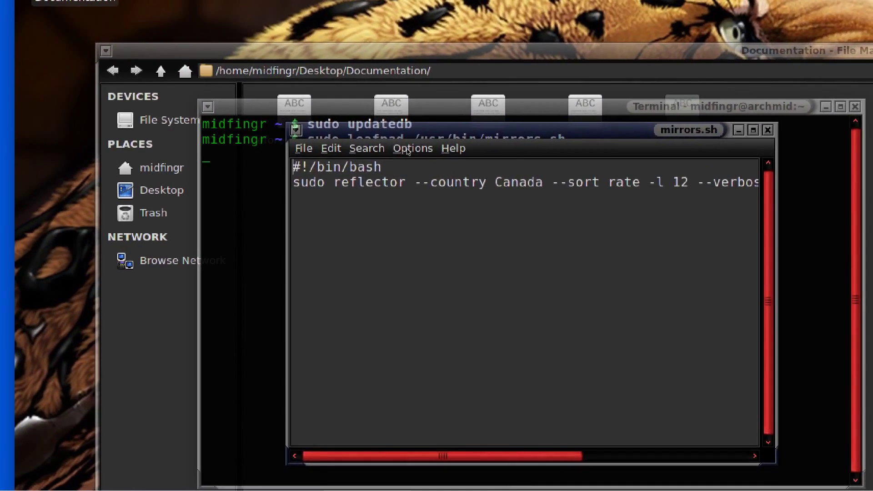
click(412, 141)
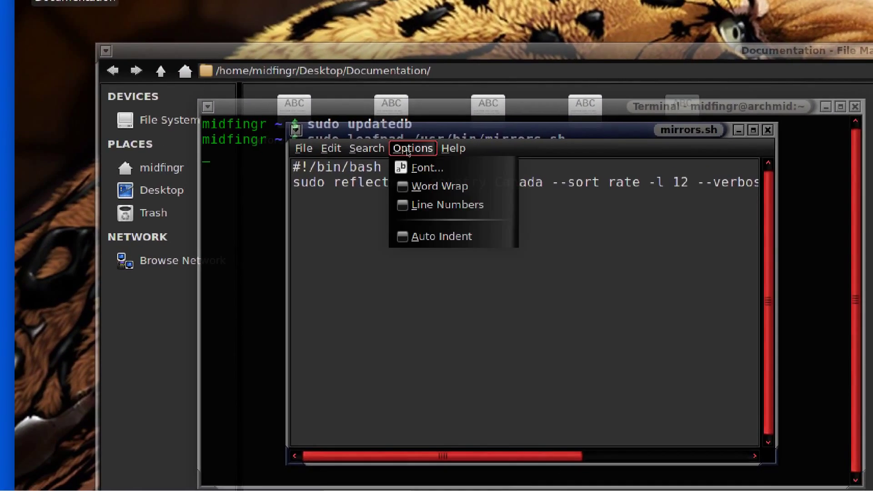
click(410, 179)
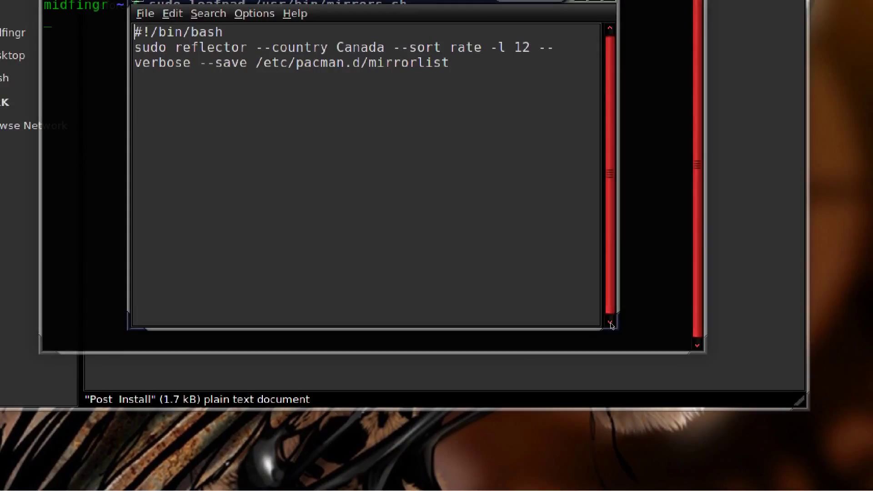
drag(611, 325, 680, 339)
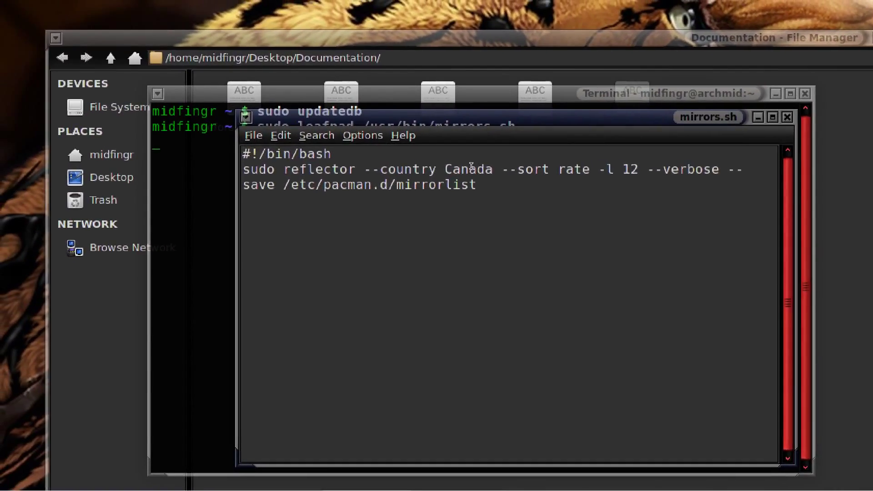
Change Canada to 'Canada' in the reflector command, save the script, and close it
double_click(455, 171)
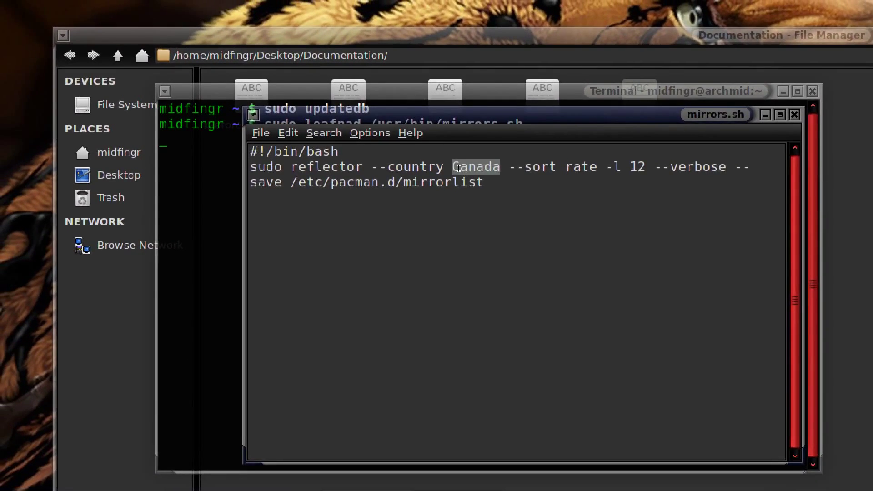
click(438, 160)
text(')
click(488, 166)
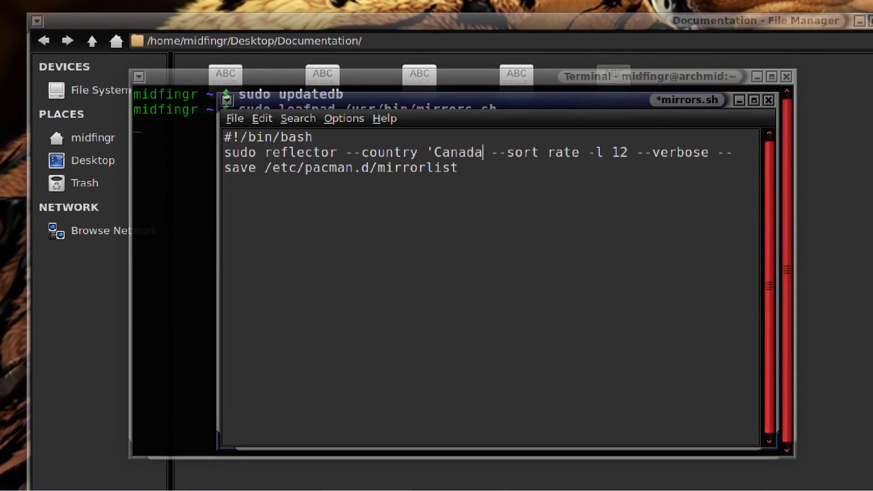
text(')
key(ctrl+s)
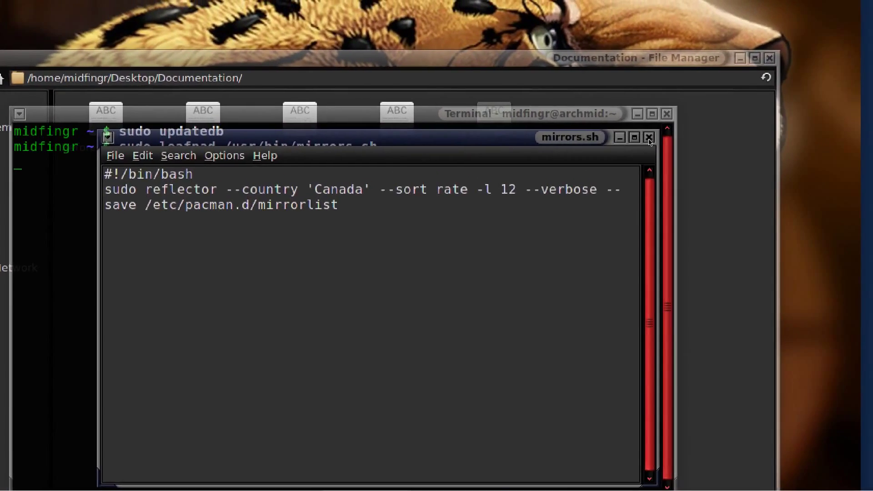
click(768, 102)
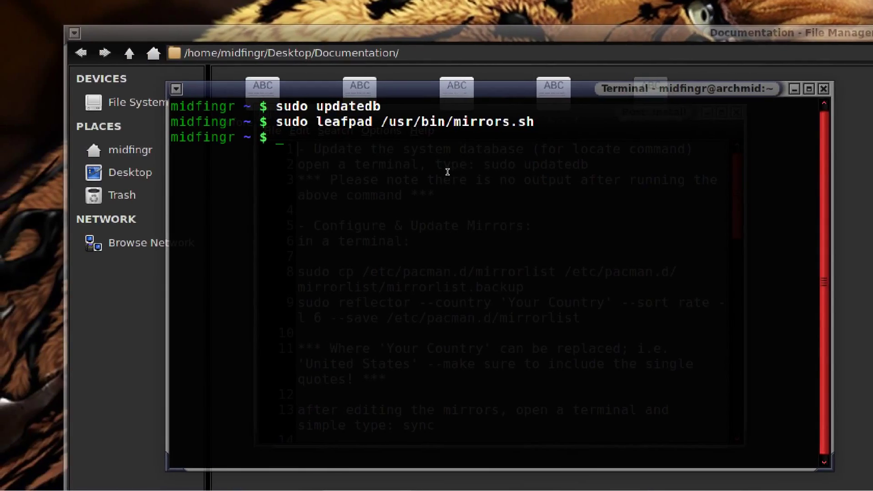
Run mirrors.sh, then sync and upgrade with pacu, confirming the four-package upgrade
text(mirrors.sh)
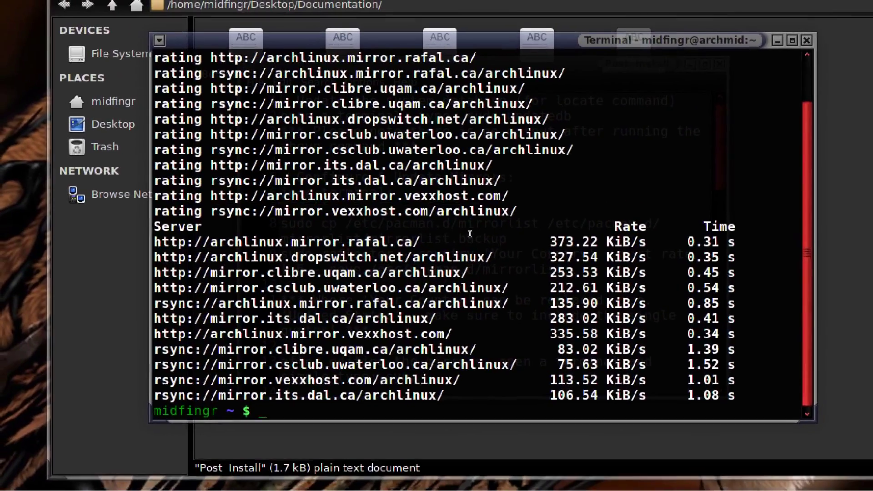
key(ctrl+l)
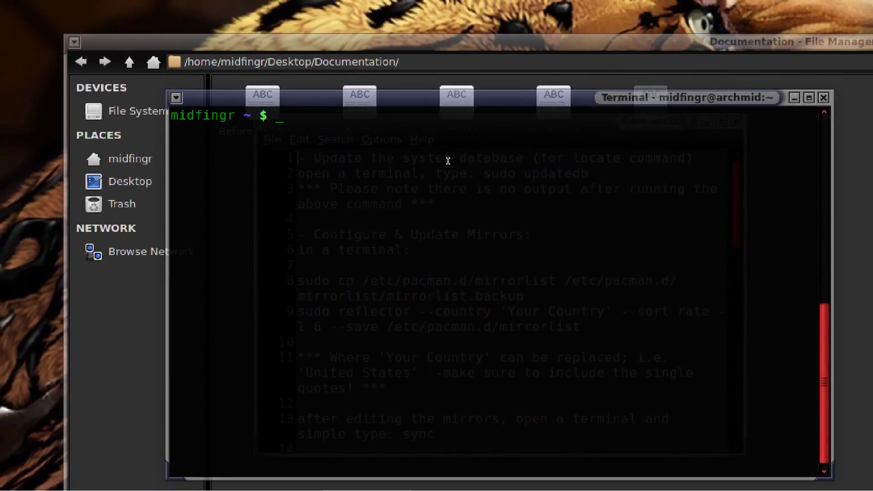
text(sync)
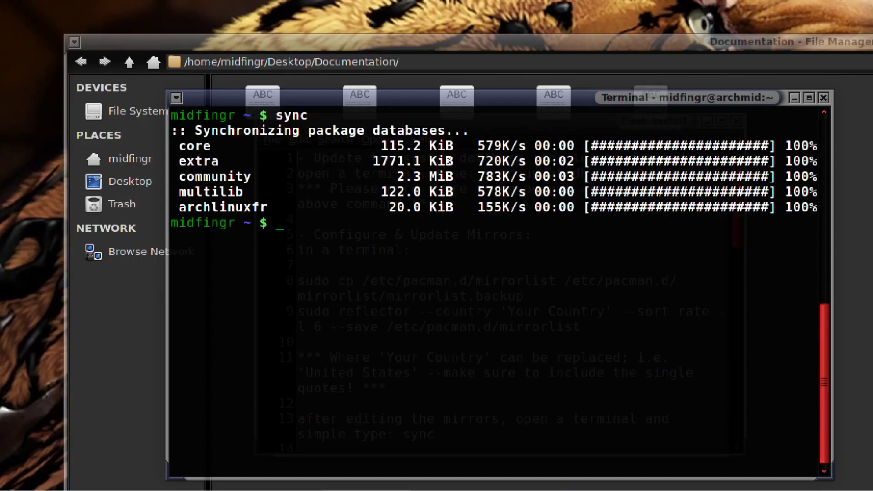
text(pacu)
key(Return)
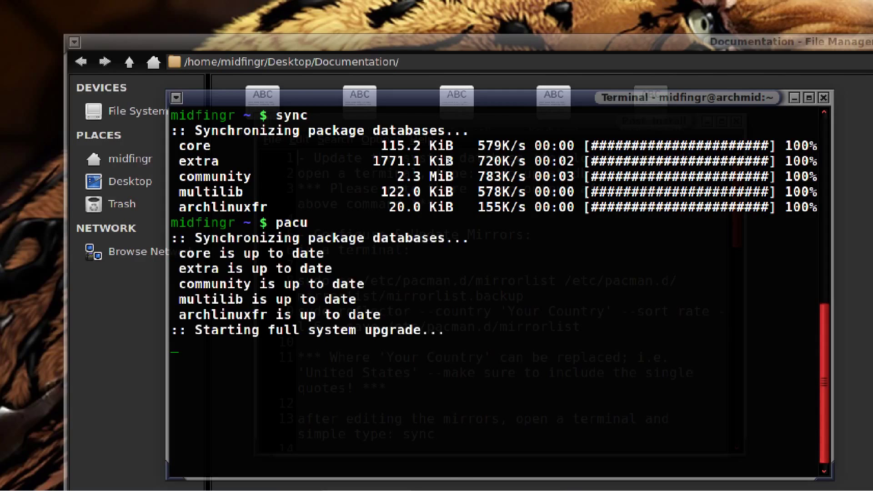
key(Return)
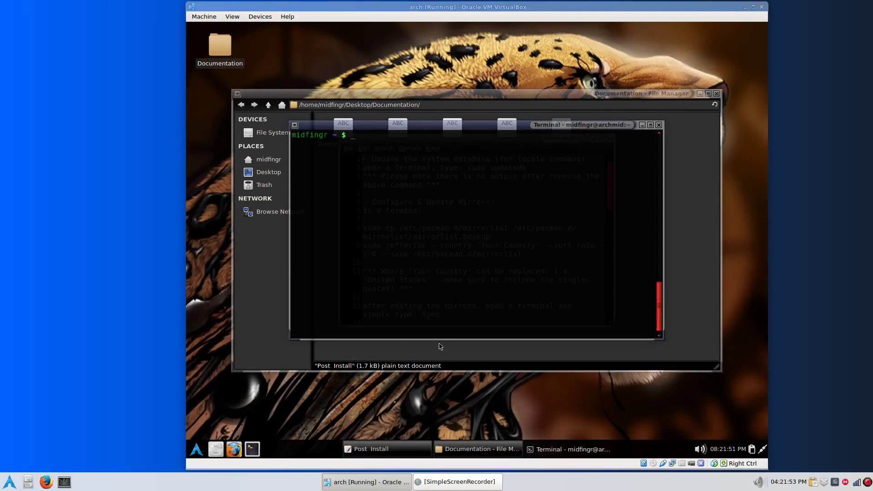
Copy the line-32 command sudo leafpad /etc/locale.nopurge from the notes and paste it into the terminal
click(398, 456)
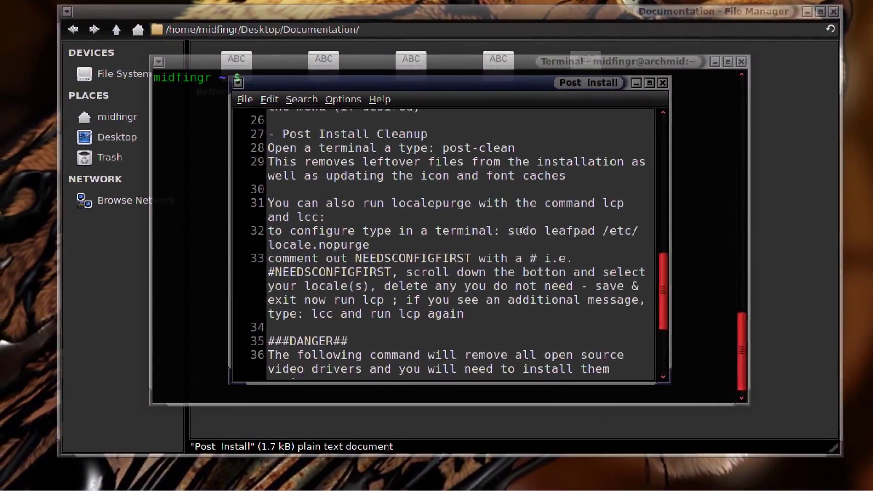
drag(510, 231, 381, 246)
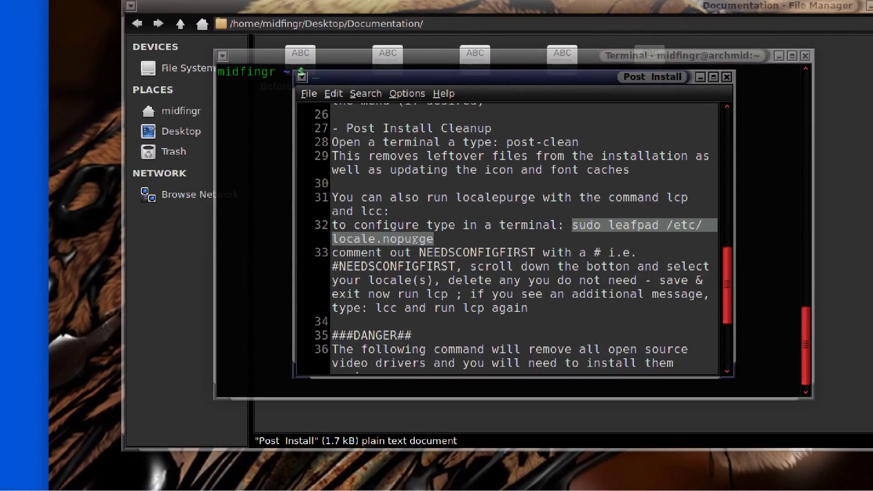
right_click(414, 239)
click(436, 263)
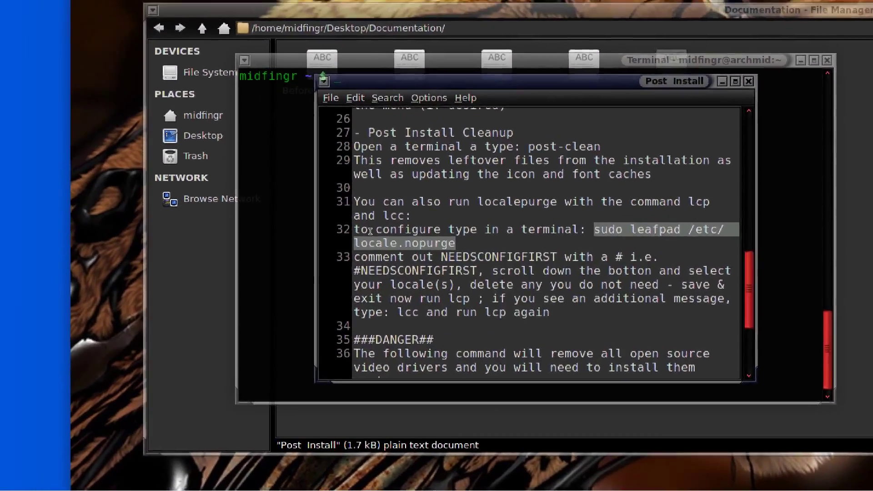
click(311, 213)
right_click(391, 153)
click(427, 213)
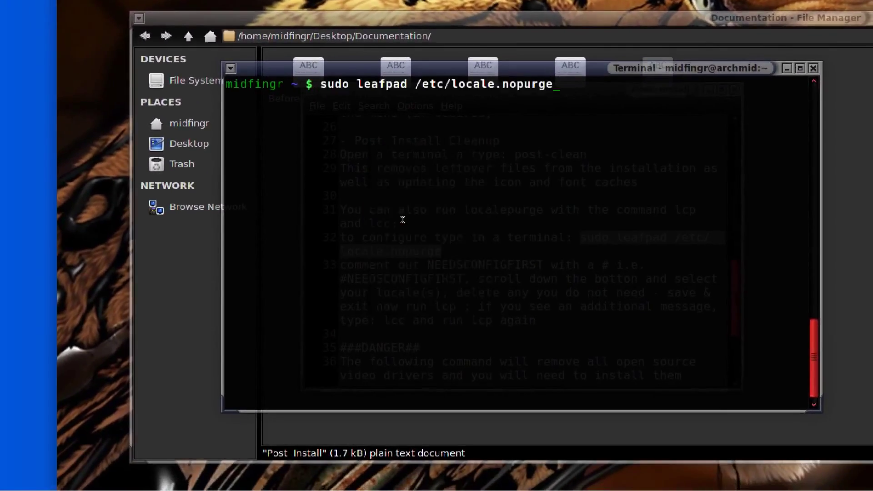
Open /etc/locale.nopurge and comment out NEEDSCONFIGFIRST with #
key(Return)
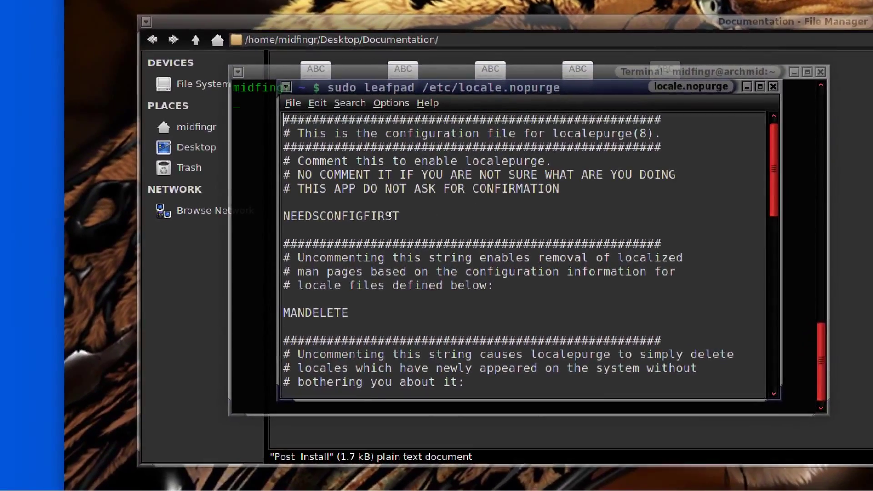
double_click(384, 219)
click(385, 219)
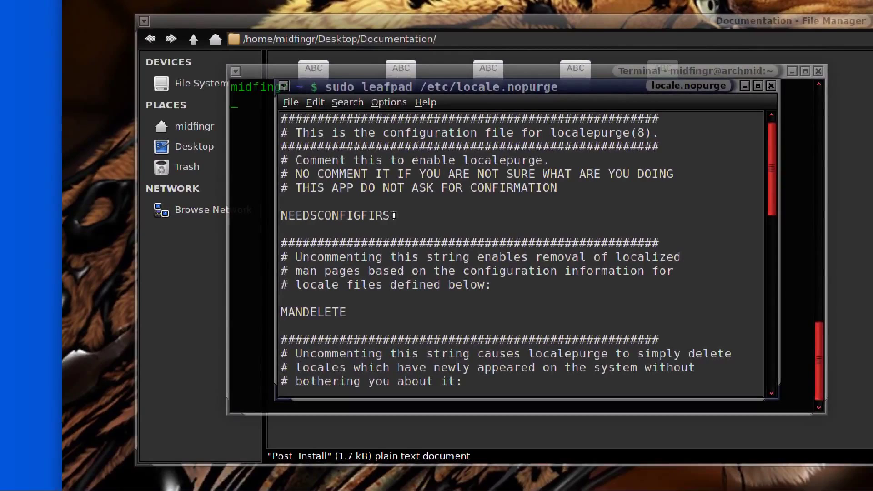
text(#)
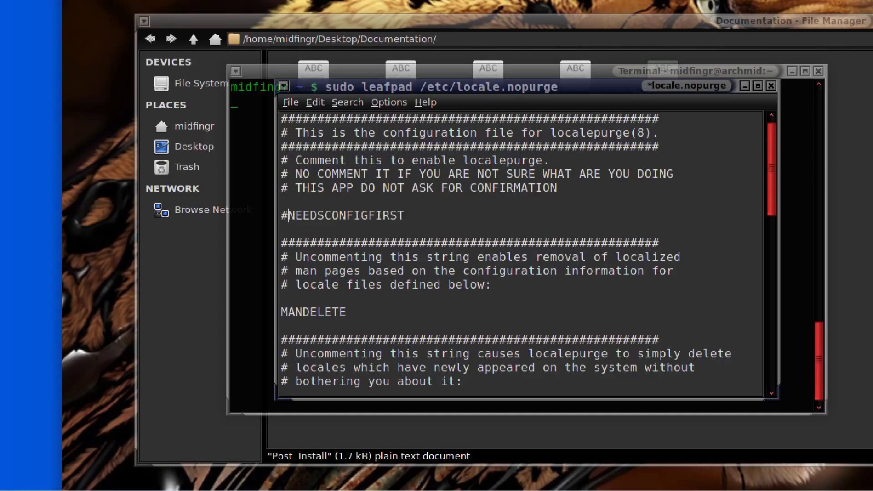
Delete the en, en_GB and en_GB.UTF-8 locales, keeping en_US and en_US.UTF-8, and save
scroll(384, 219, down, 12)
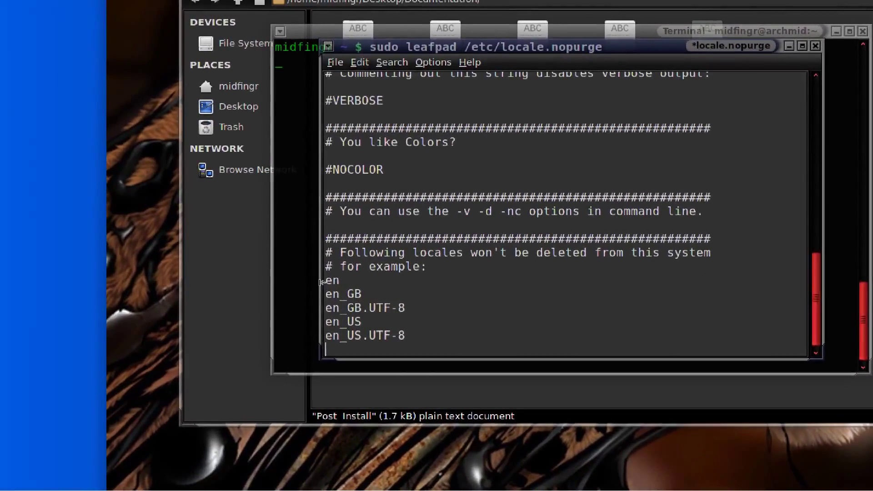
double_click(301, 316)
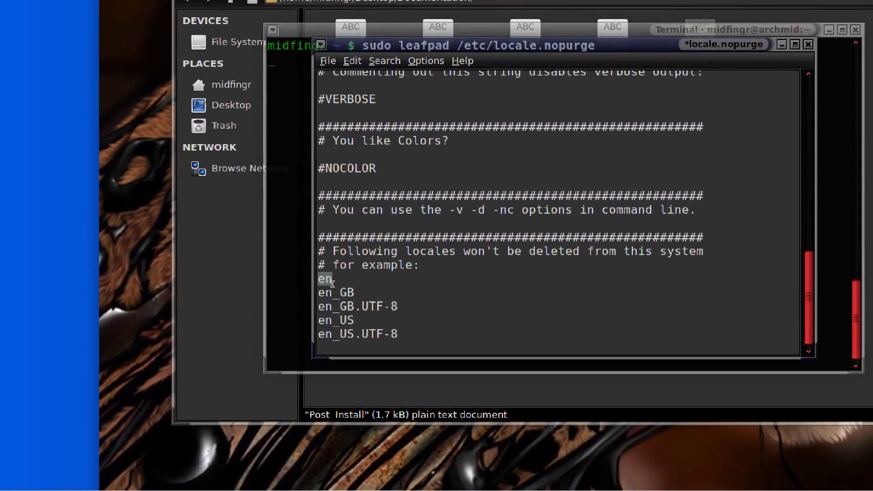
drag(333, 284, 397, 318)
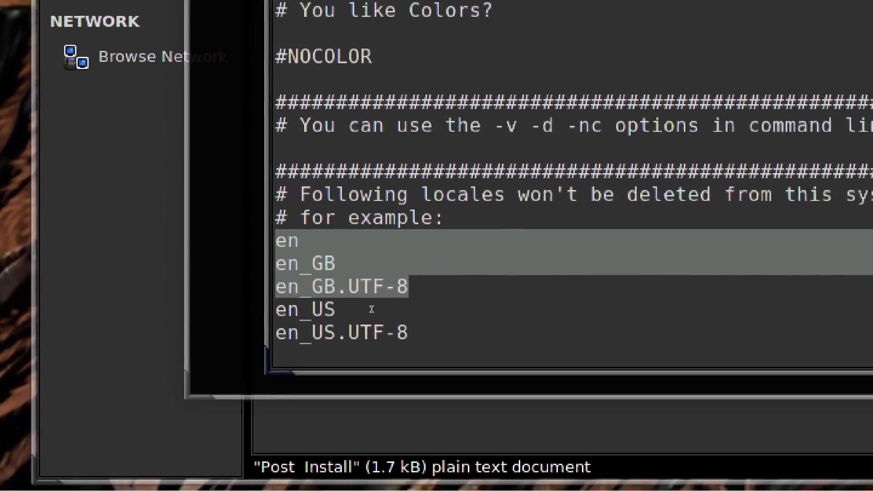
key(Delete)
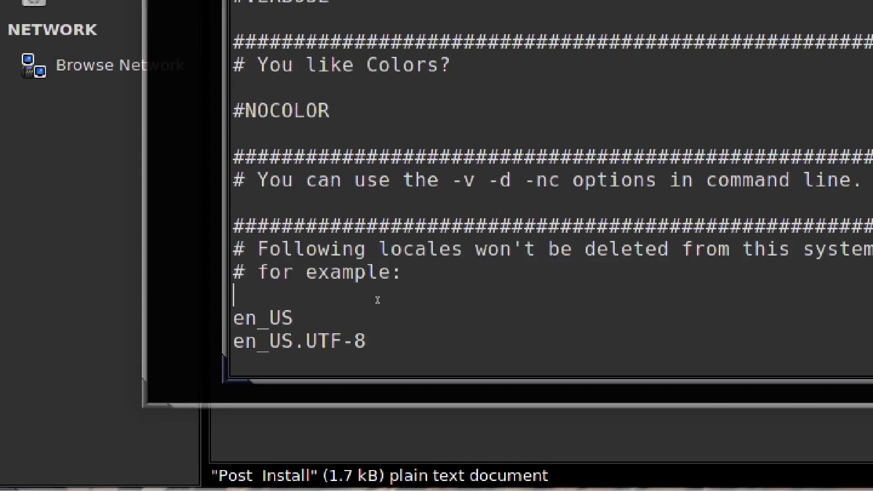
key(Delete)
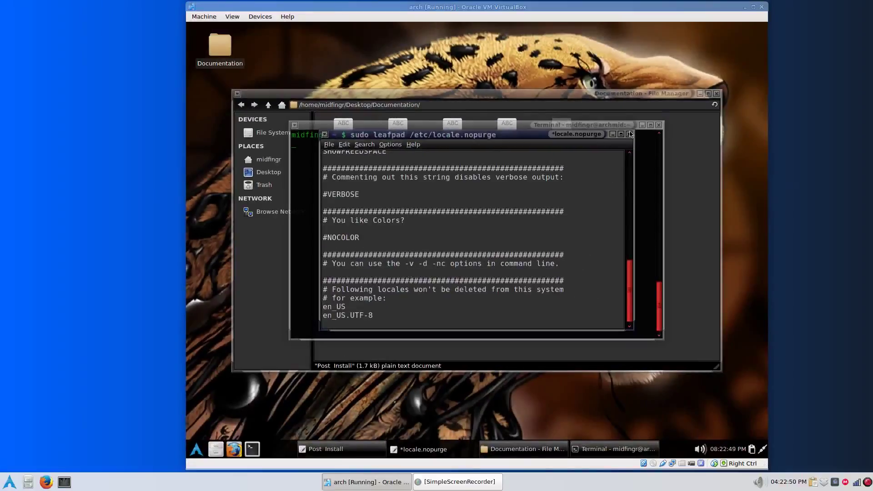
key(ctrl+s)
Close the editor, run lcp to purge unused locales freeing 205636 KiB, then run lcc
click(629, 135)
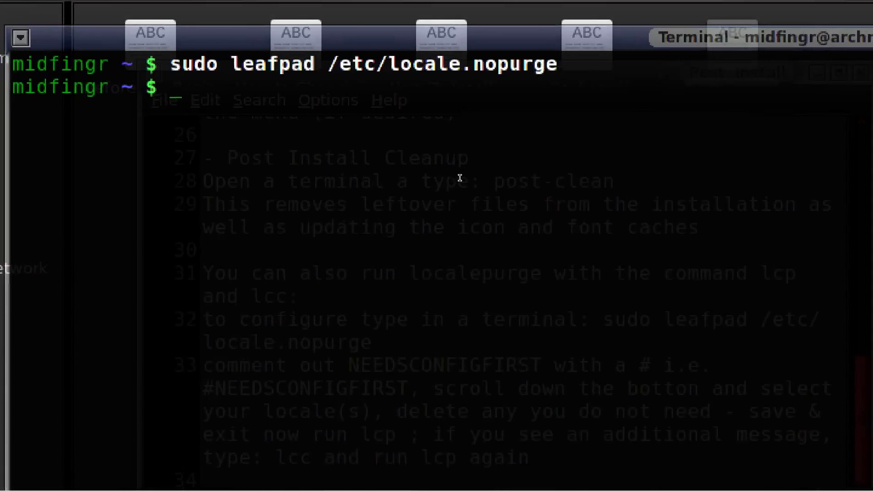
text(lcp)
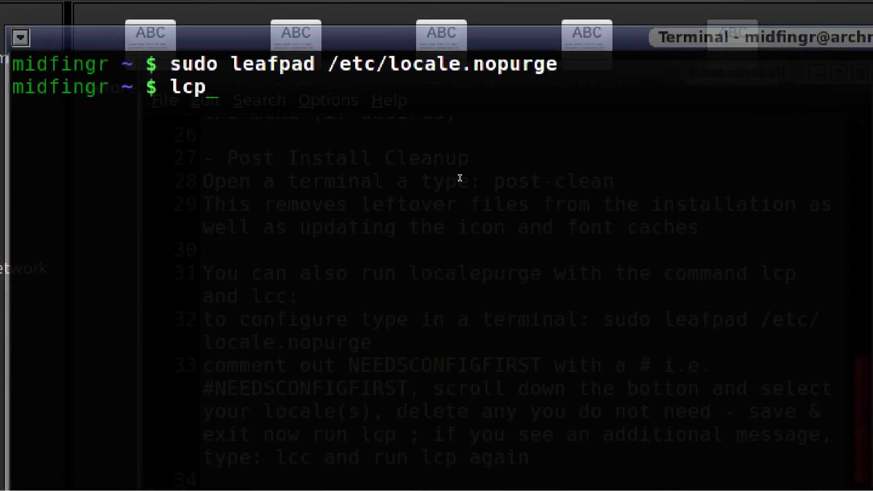
key(Return)
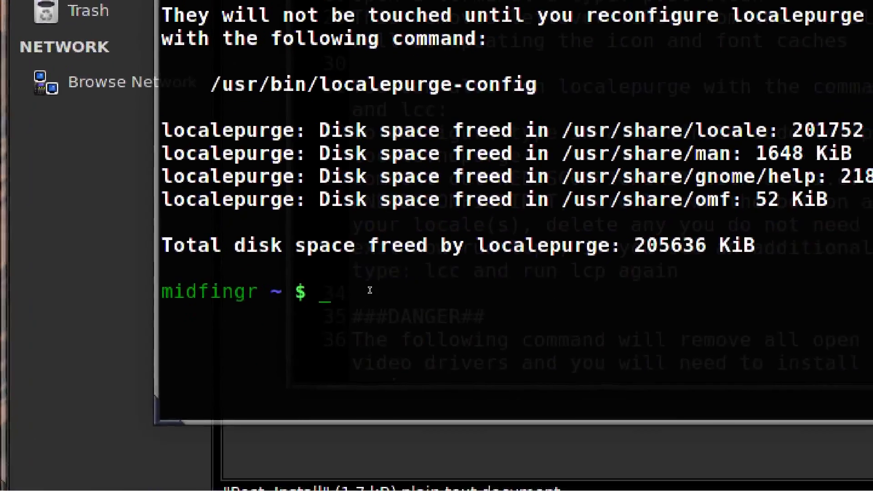
text(lcc)
key(Return)
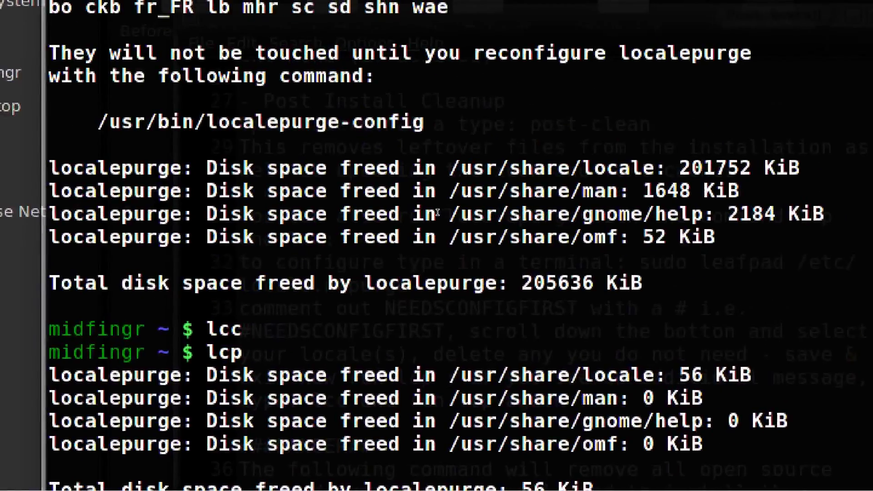
Bring the Post Install notes forward and locate the post-clean command on line 28
click(395, 448)
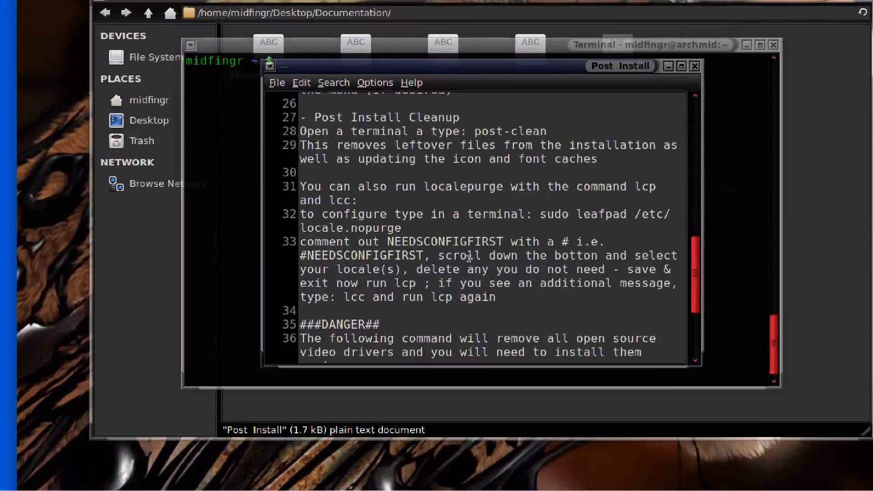
scroll(467, 258, down, 3)
scroll(469, 259, down, 2)
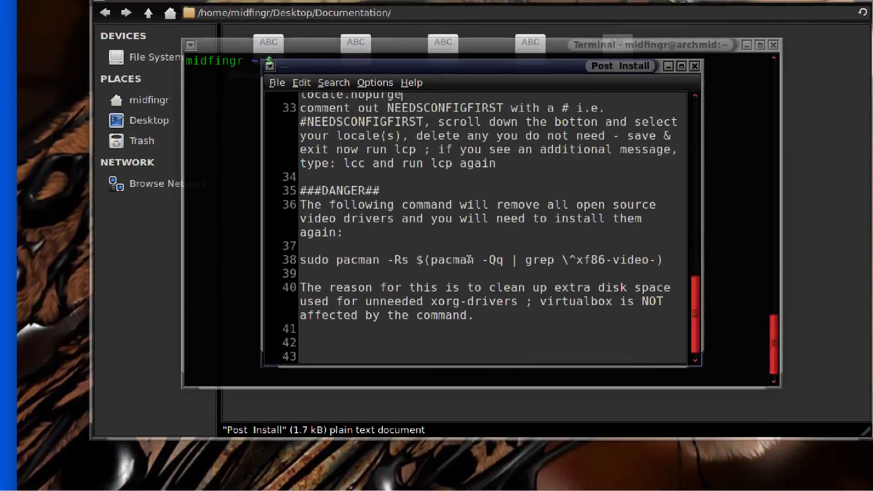
scroll(469, 258, up, 5)
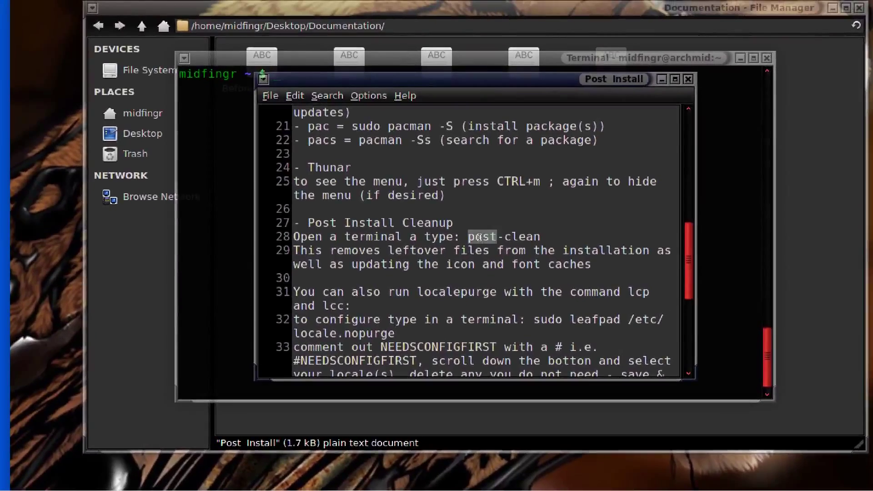
drag(479, 237, 538, 237)
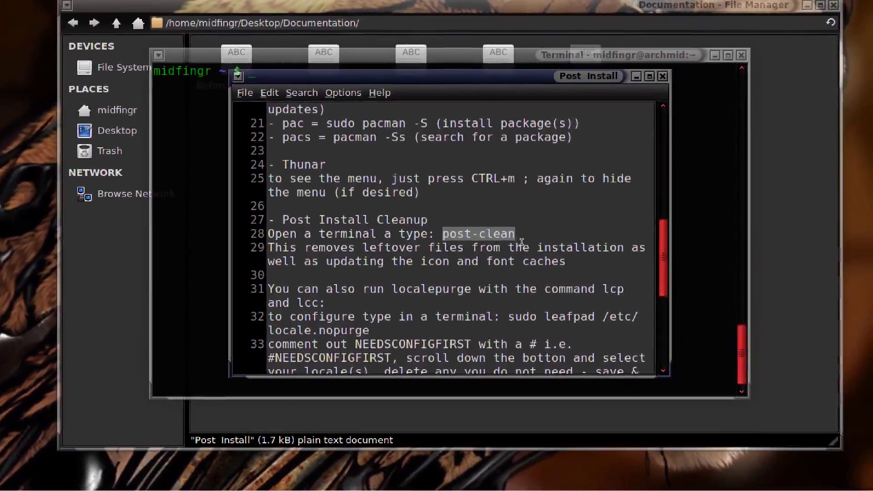
click(521, 242)
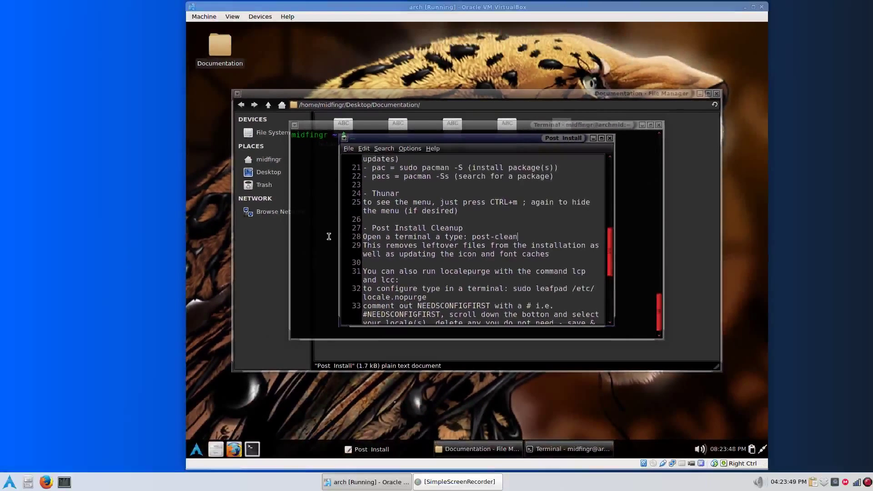
Clear the terminal and run df -h, showing /dev/sda1 using 1.6G of 7.8G
click(329, 236)
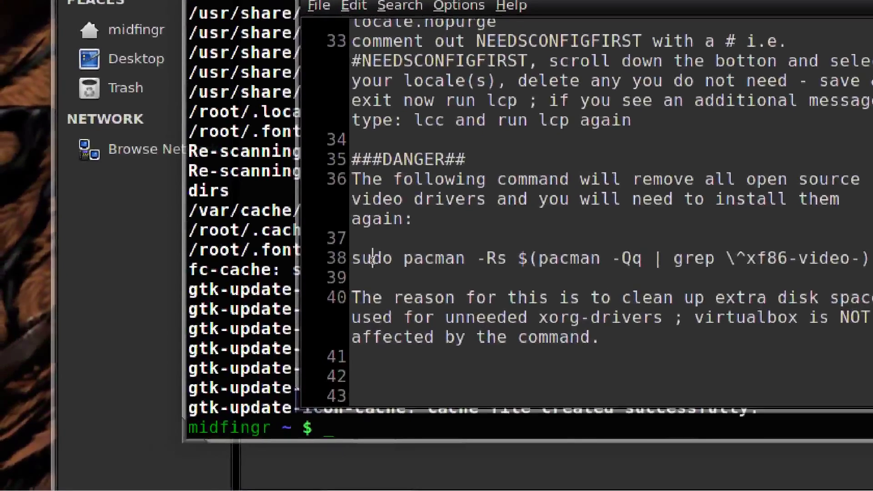
drag(351, 258, 858, 259)
key(alt+Tab)
key(ctrl+l)
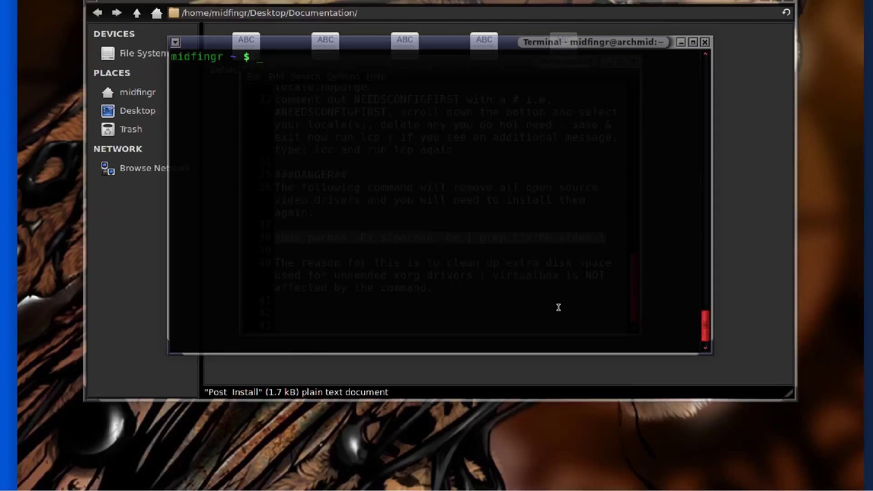
text(df -h)
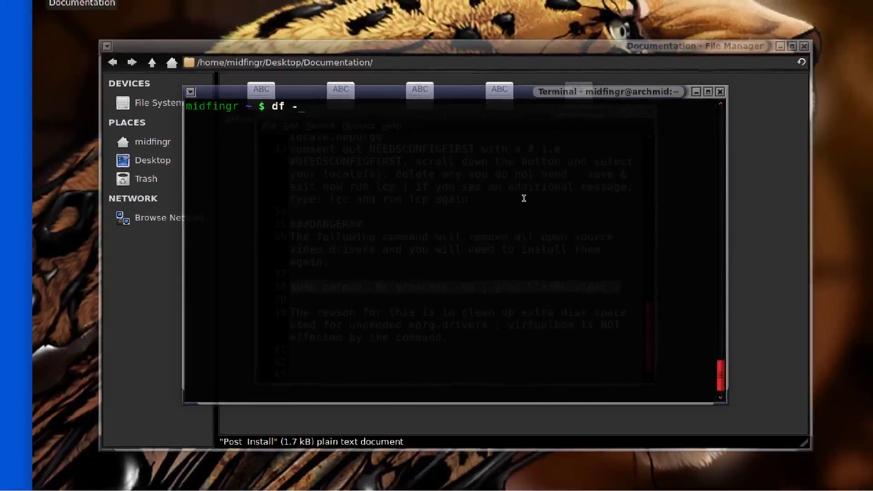
key(Return)
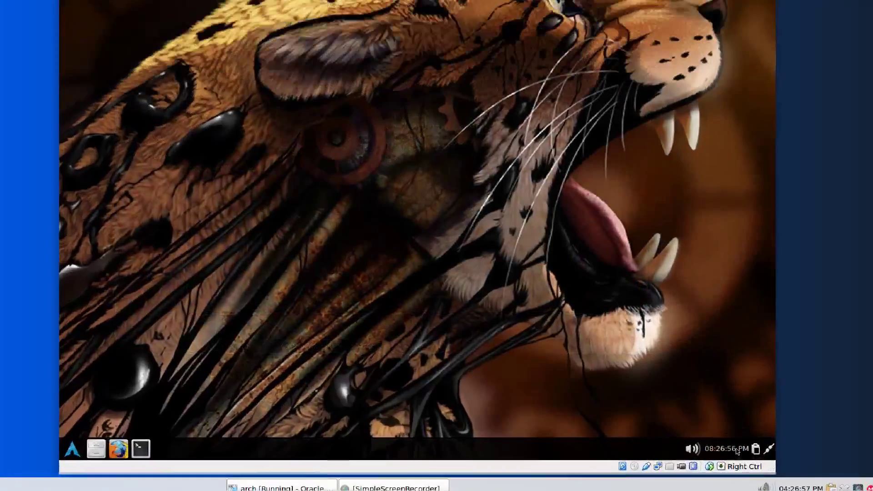
Open a terminal and delete the existing /etc/localtime file with rm
mouse_move(738, 451)
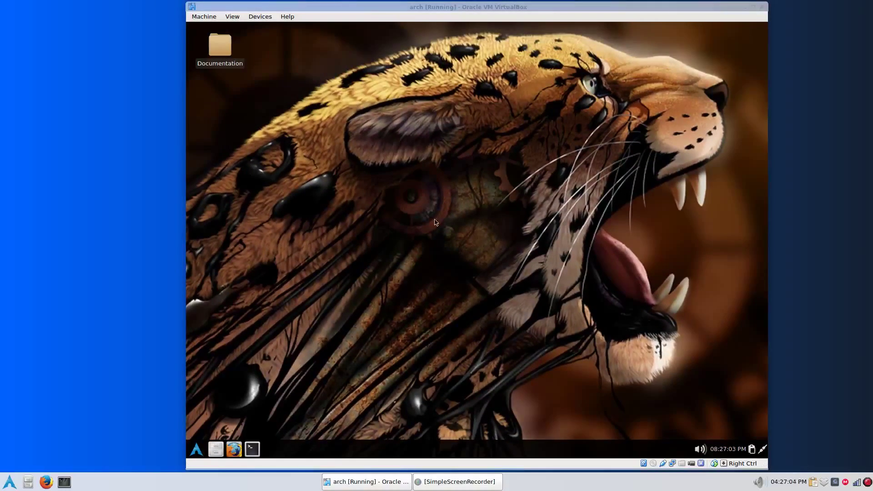
key(ctrl+alt+t)
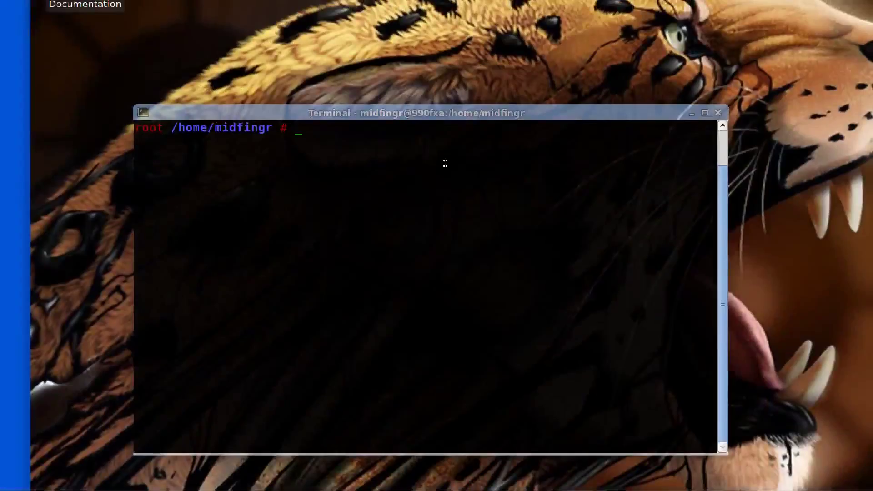
text(rm /etc/localtime)
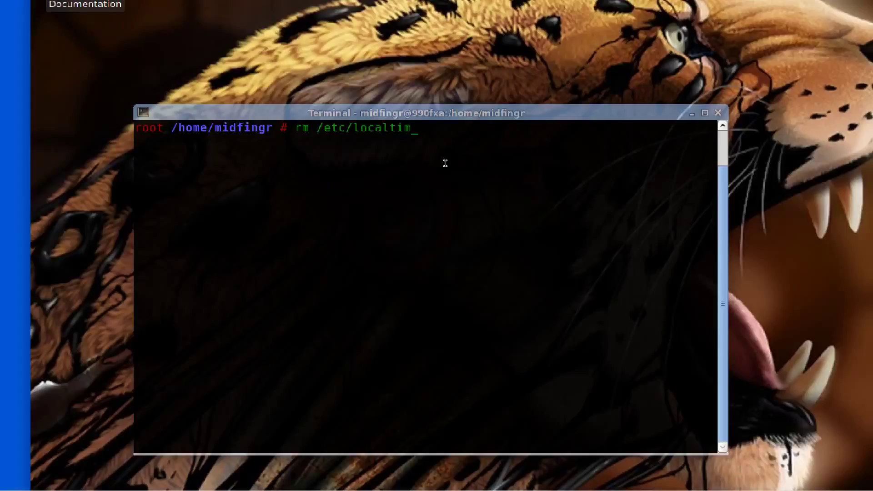
key(Return)
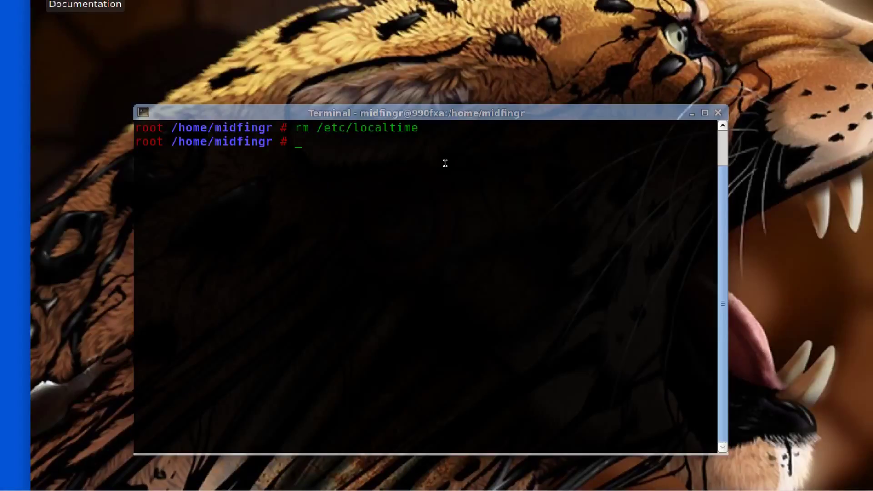
Symlink /etc/localtime to /usr/share/zoneinfo/America/New_York
text(ln -s /usr/share/)
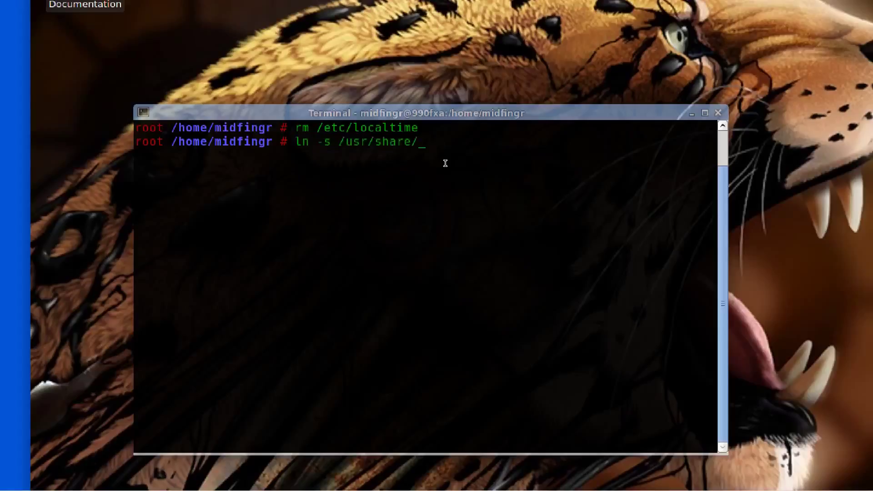
text(zoneinfo/America/)
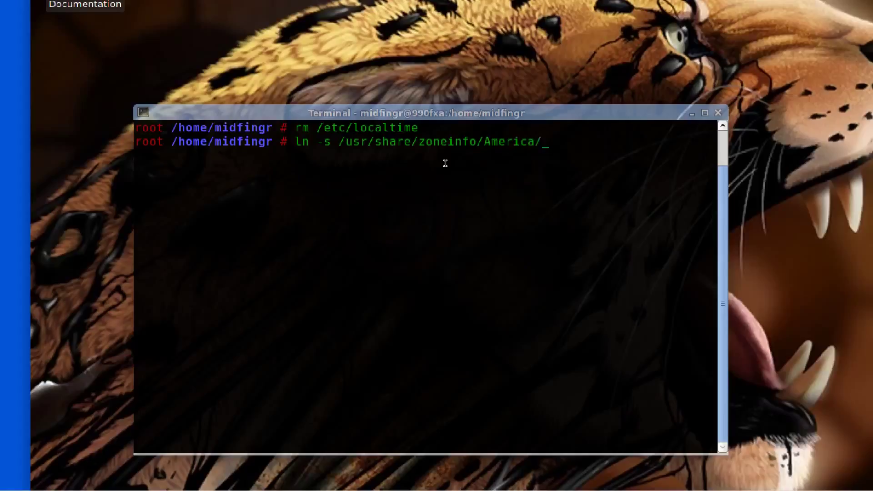
text(New)
key(Tab)
text(/et)
key(Tab)
text(local)
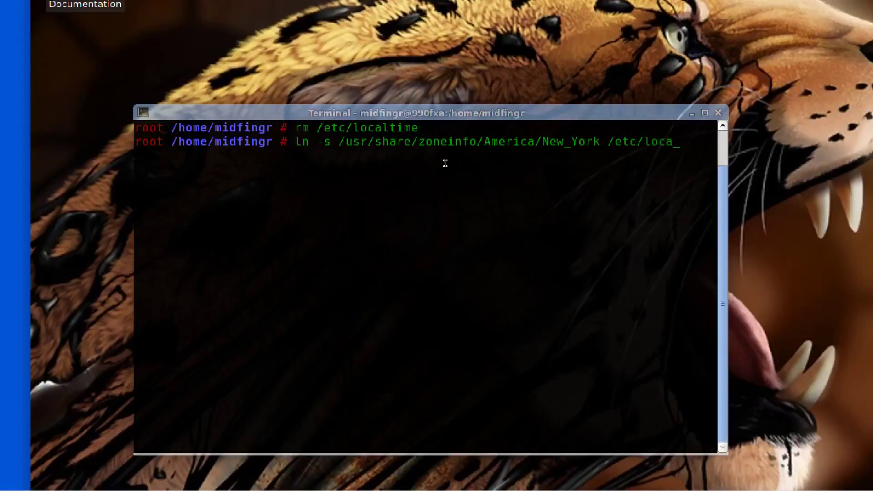
text(time)
key(Return)
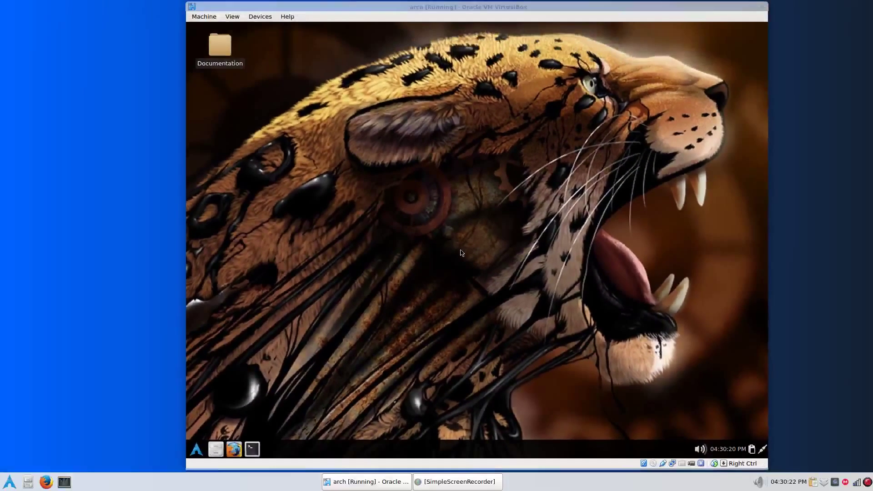
click(461, 253)
click(478, 288)
click(215, 449)
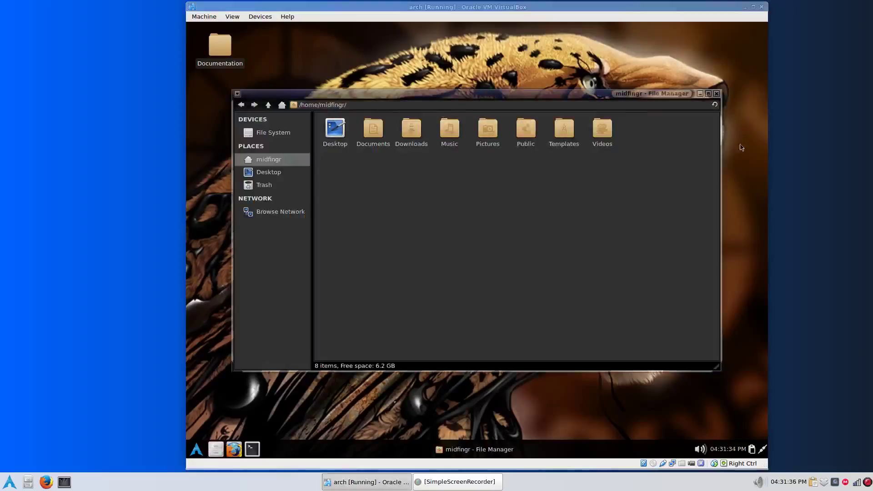
click(716, 95)
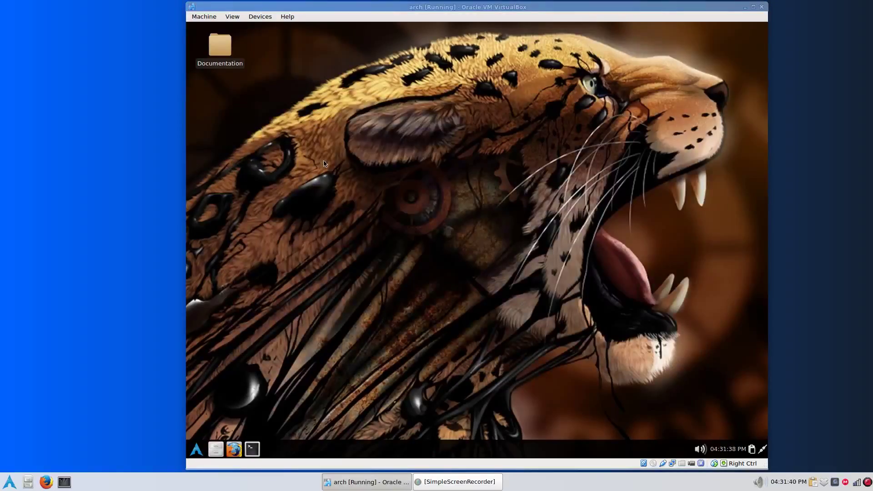
click(203, 456)
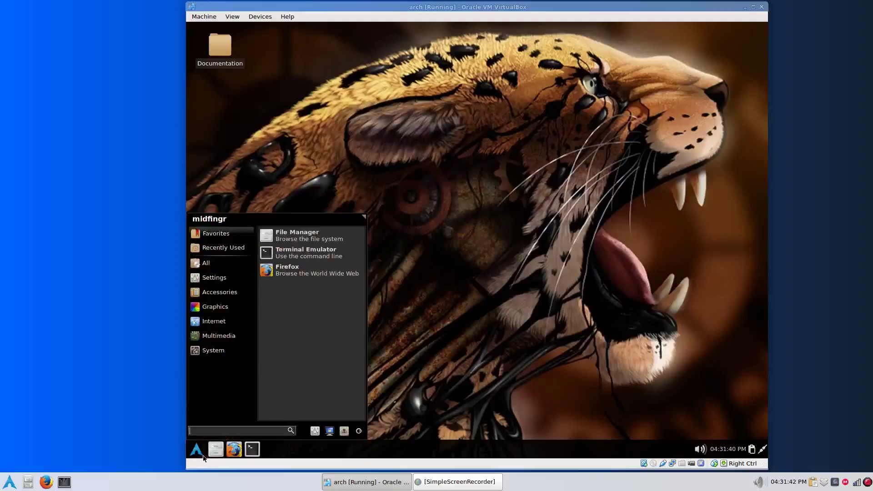
click(196, 453)
click(194, 453)
click(358, 431)
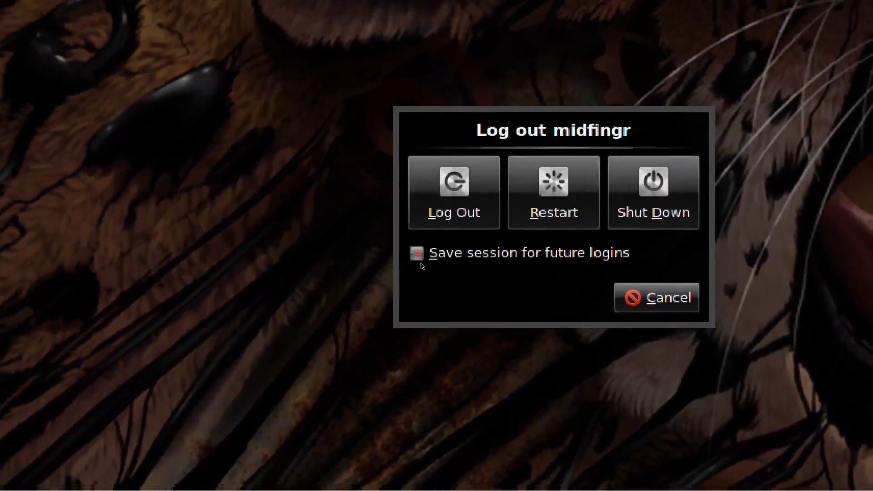
click(417, 254)
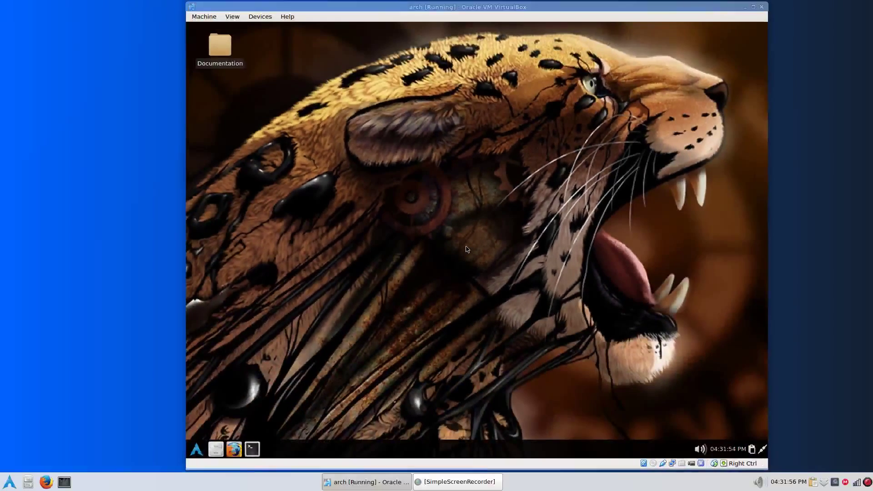
Clear saved sessions in Session and Startup, then bring up the Log Out dialog
key(ctrl+space)
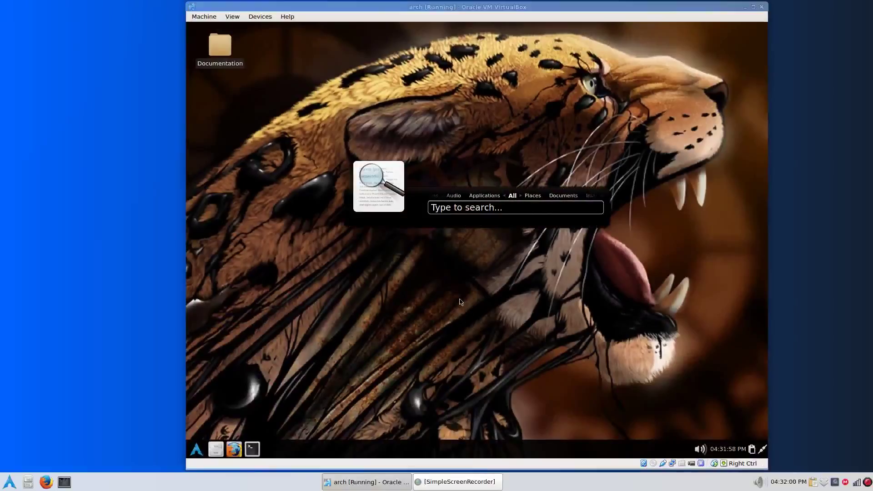
text(ssion and Startup)
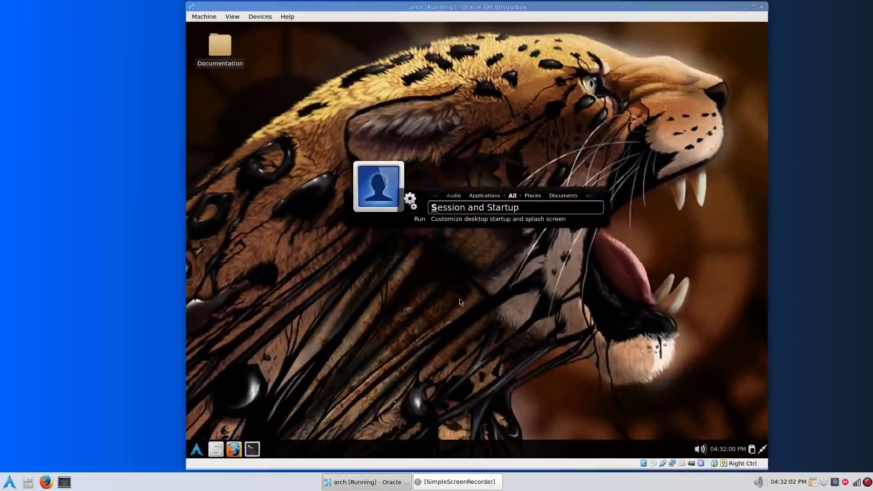
key(Return)
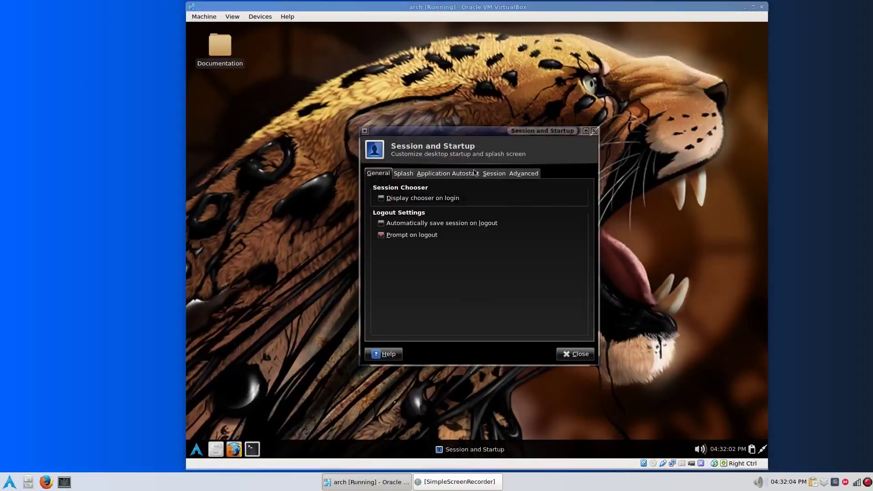
click(492, 175)
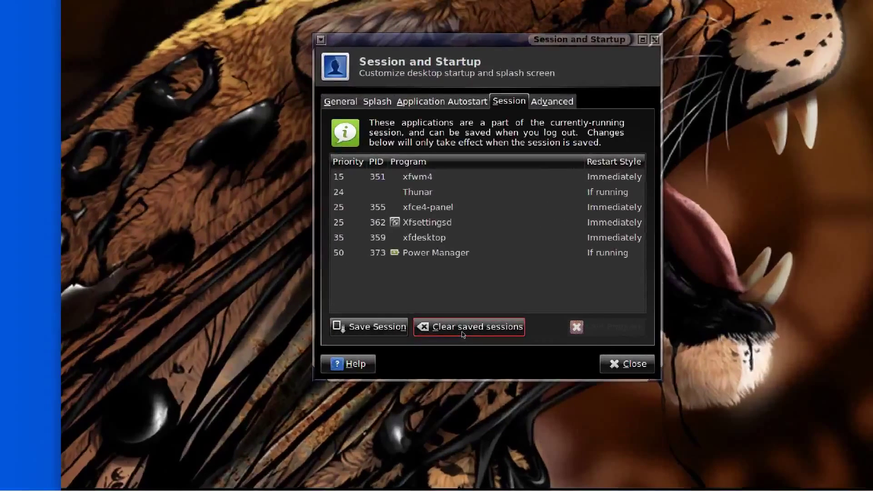
click(461, 332)
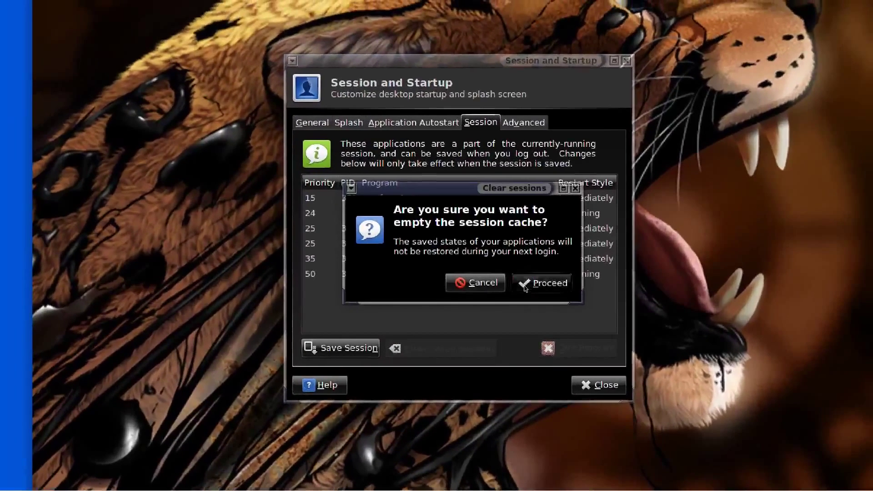
click(570, 261)
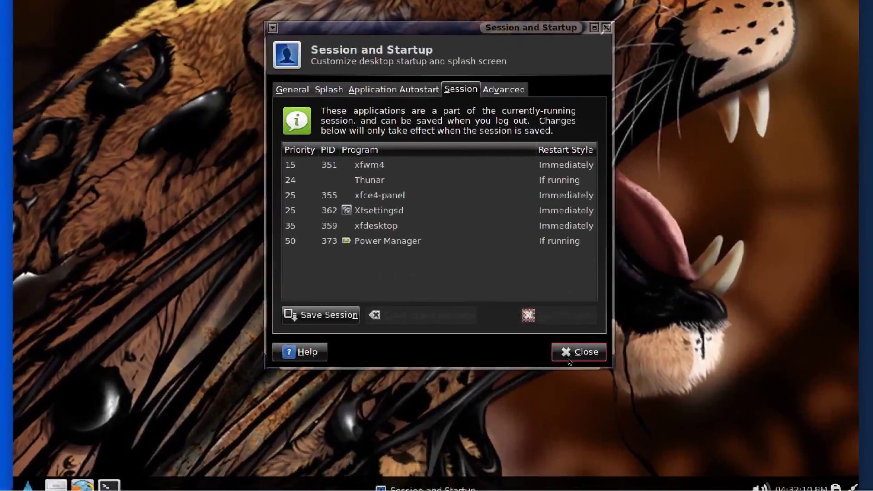
key(Escape)
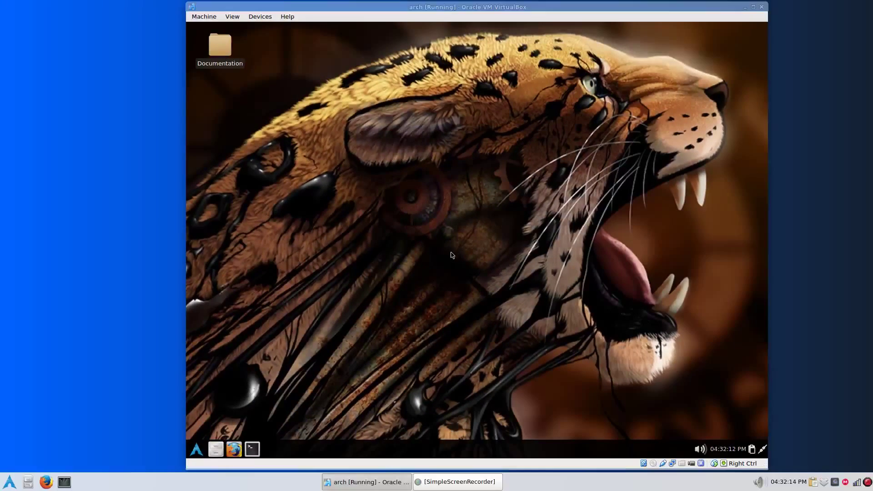
click(197, 453)
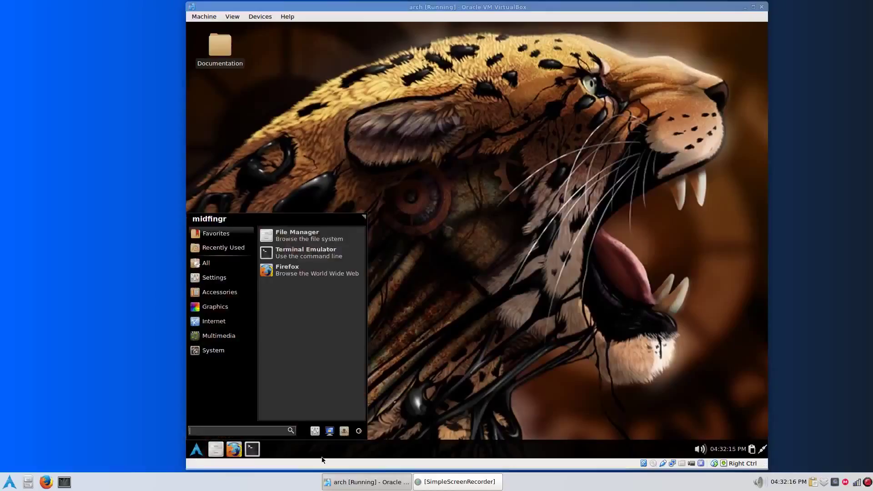
click(355, 430)
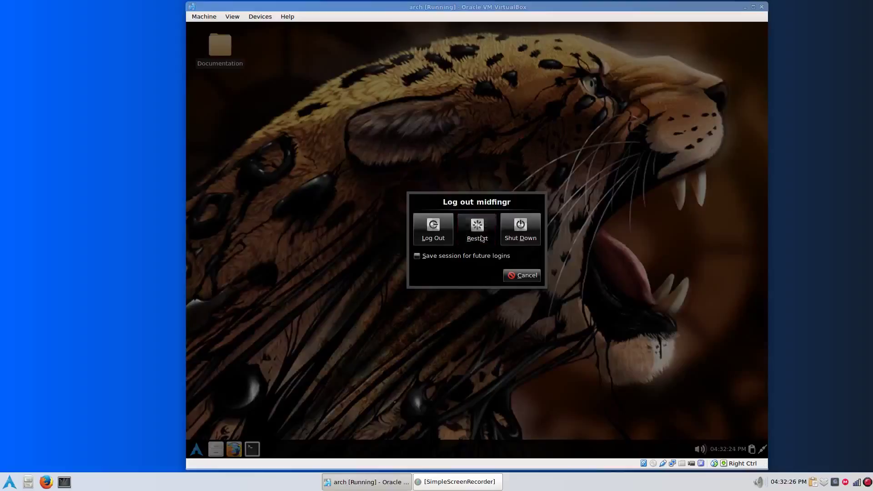
Restart the VM and log in as the temporary test user with its password
click(482, 239)
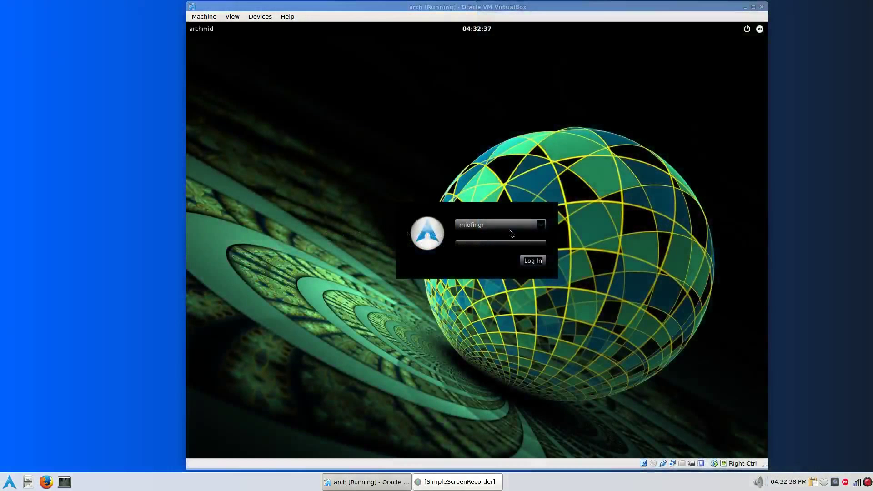
click(508, 229)
click(495, 234)
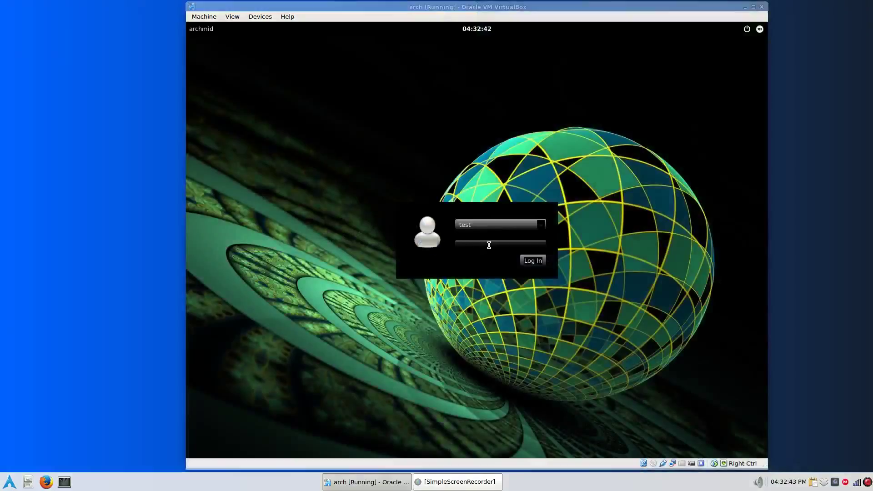
click(526, 260)
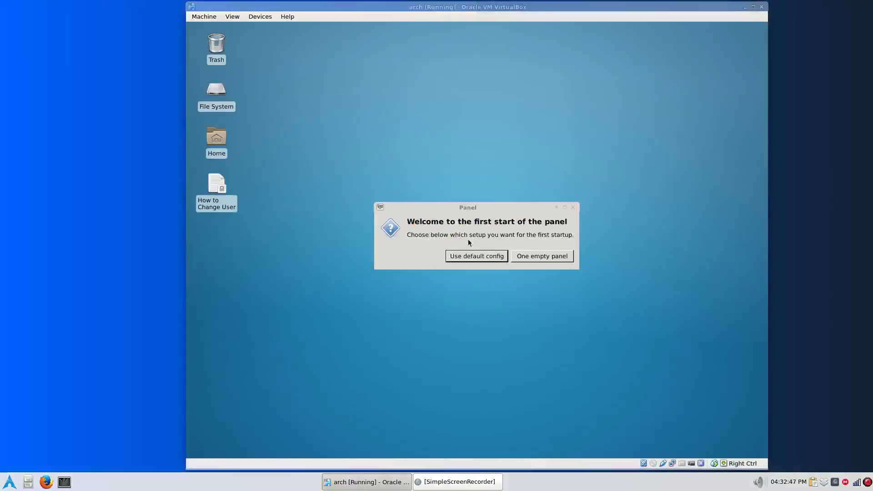
Accept the default panel config, open the How to Change User notes, and enable word wrap
click(475, 256)
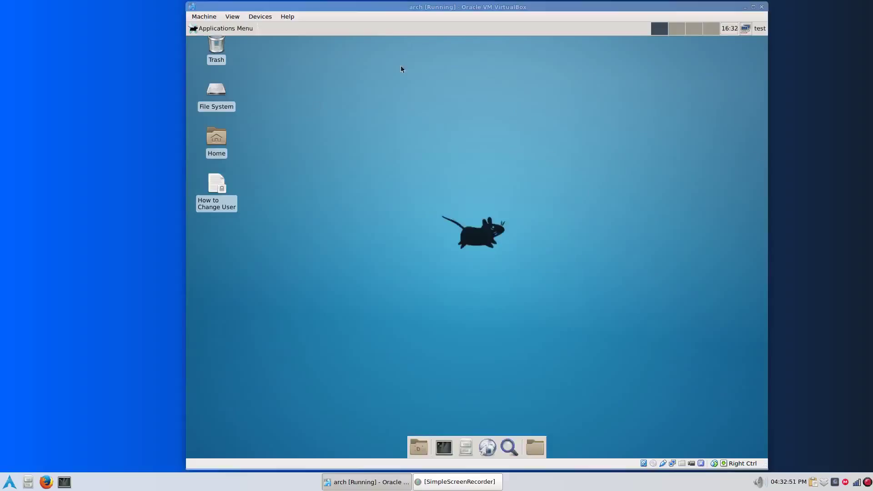
mouse_move(217, 209)
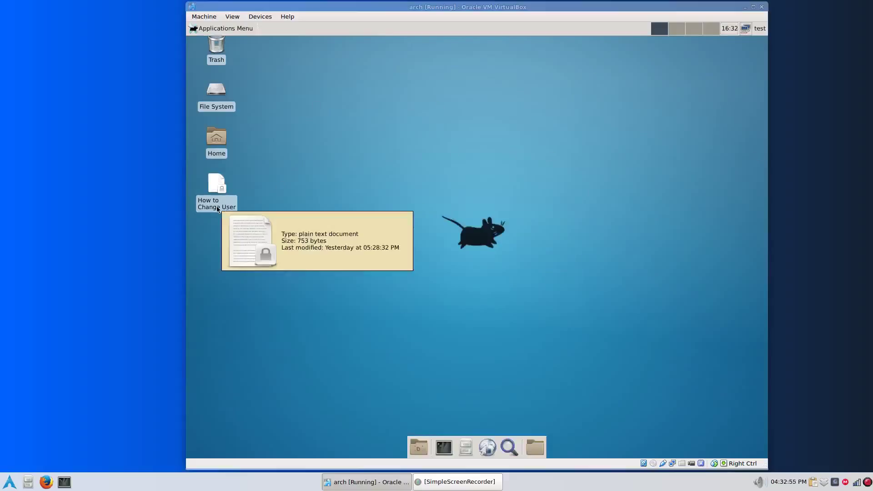
double_click(217, 209)
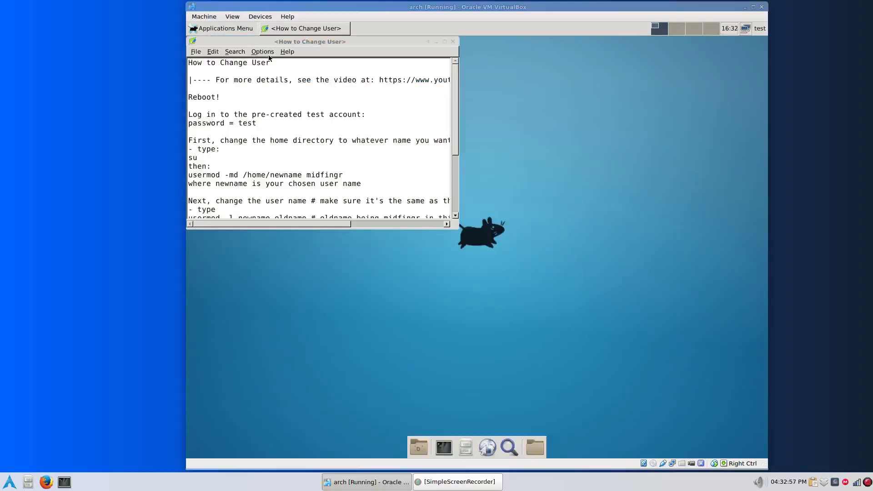
click(268, 58)
click(272, 69)
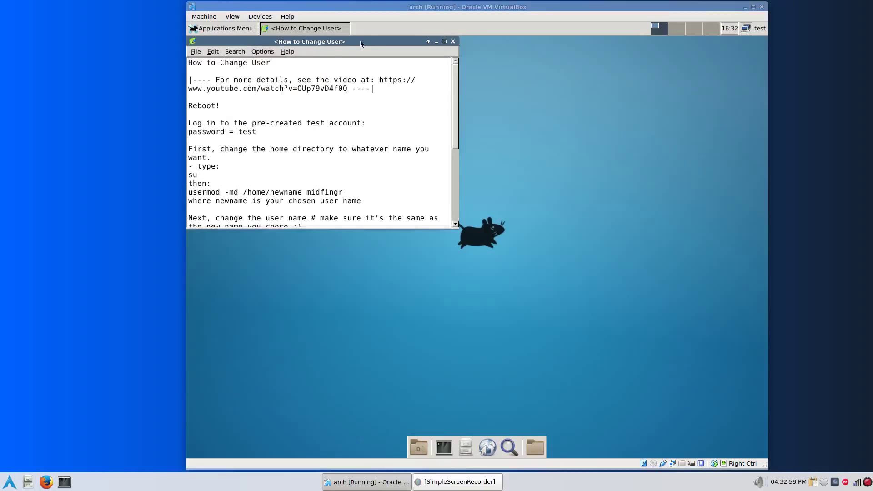
Move and enlarge the Leafpad window so every line of the notes shows in full
drag(361, 43, 433, 59)
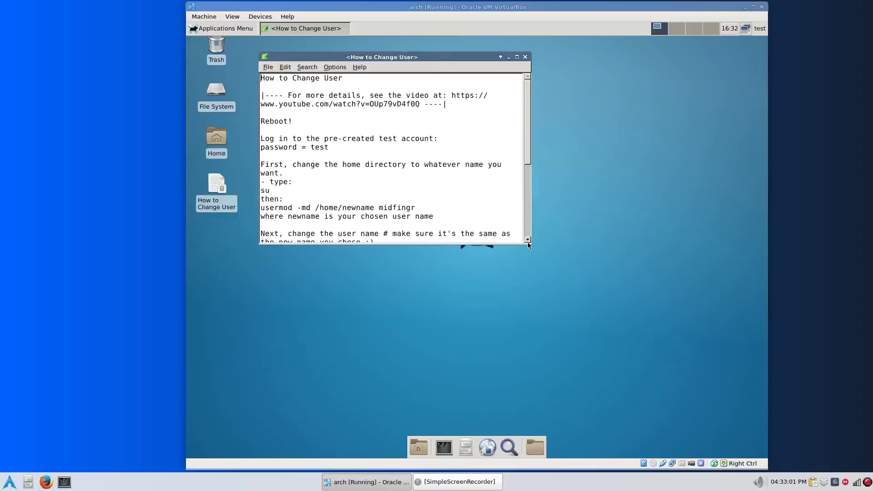
drag(528, 244, 705, 372)
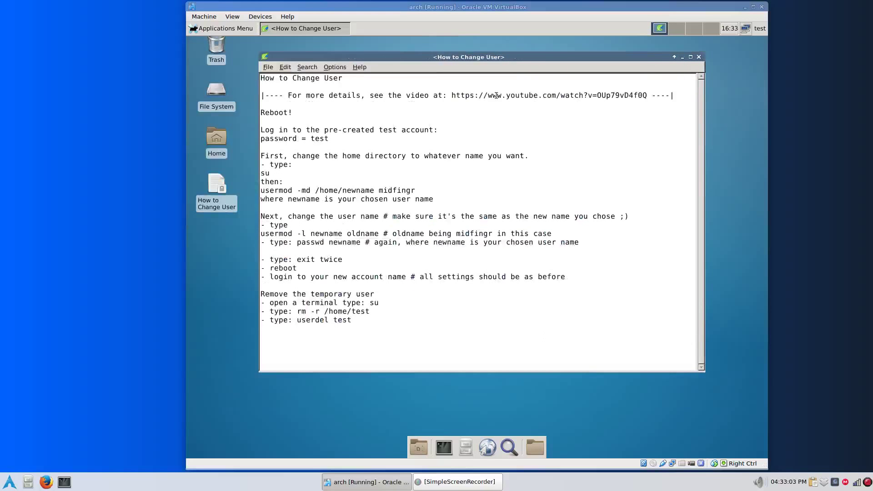
drag(483, 95, 638, 95)
click(637, 95)
click(276, 178)
Open a terminal and switch to root with su
click(443, 448)
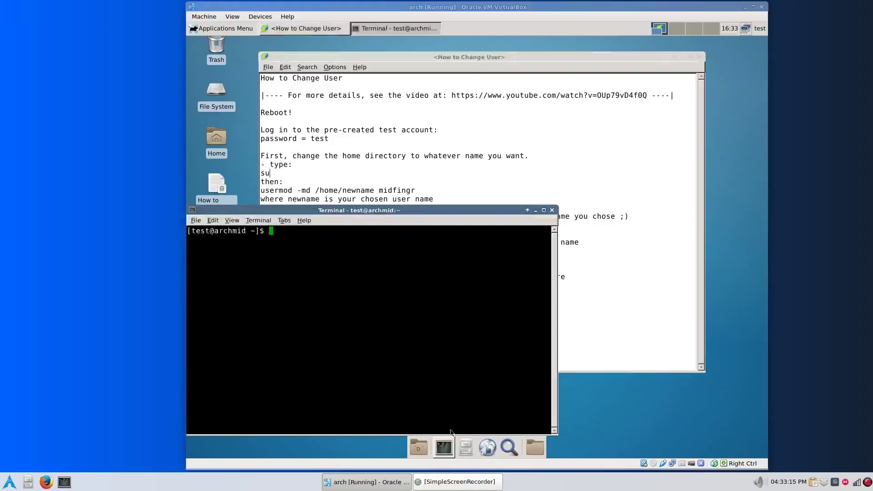
text(su)
key(Return)
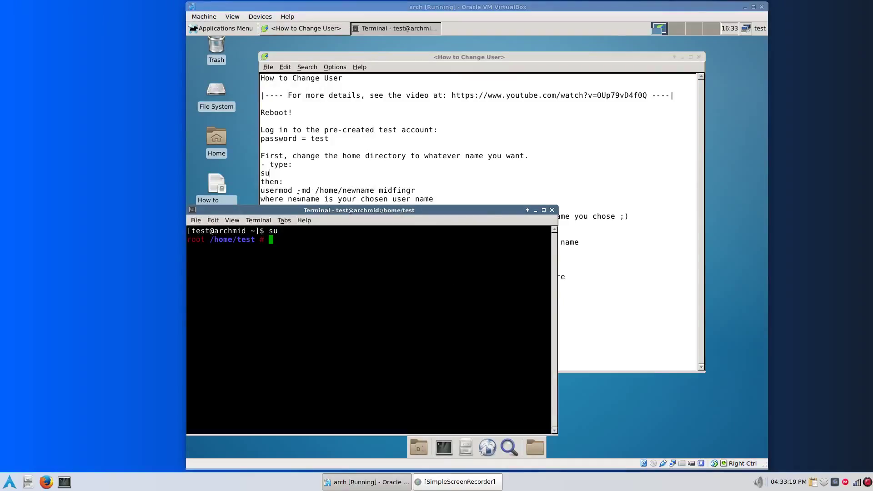
Review the usermod -md line in the notes, remove a stray slash, and save the file
click(297, 198)
double_click(271, 190)
key(shift+Right)
key(shift+Right)
key(shift+Right)
key(shift+Right)
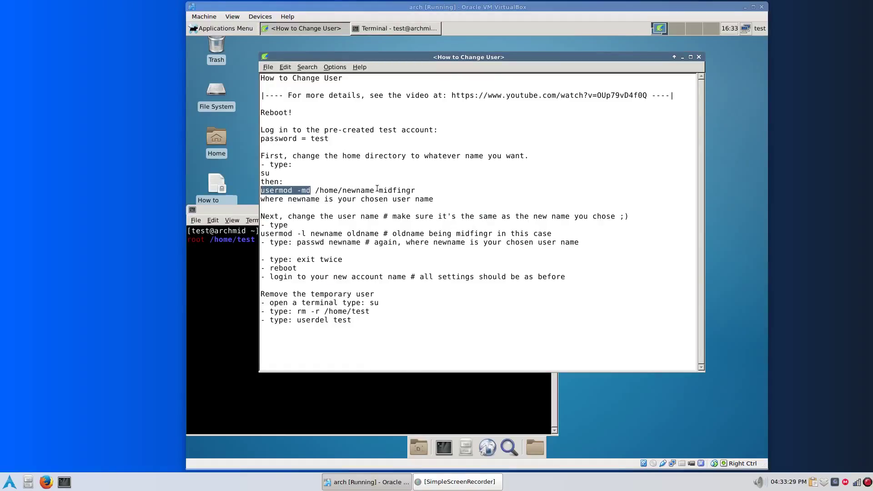
click(372, 191)
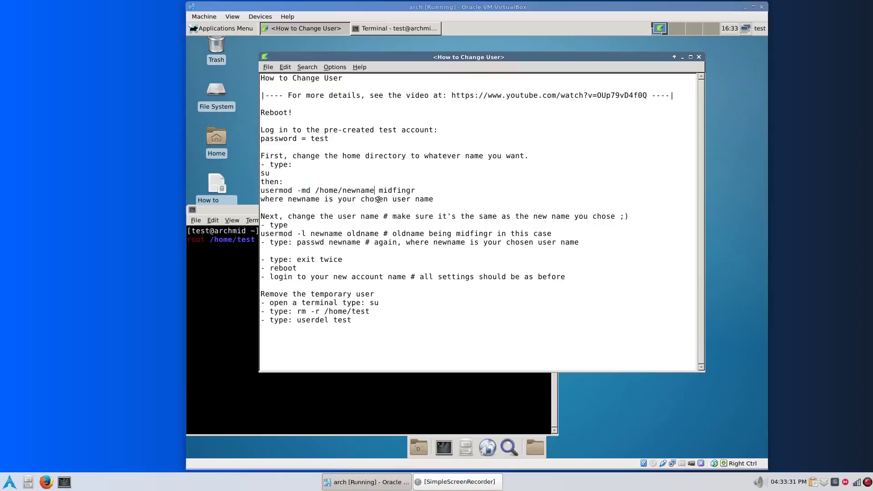
text(/)
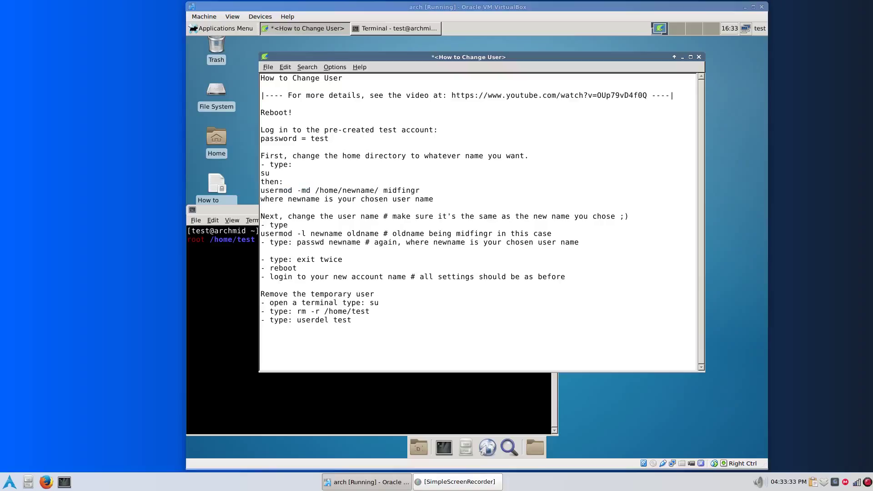
key(BackSpace)
key(ctrl+s)
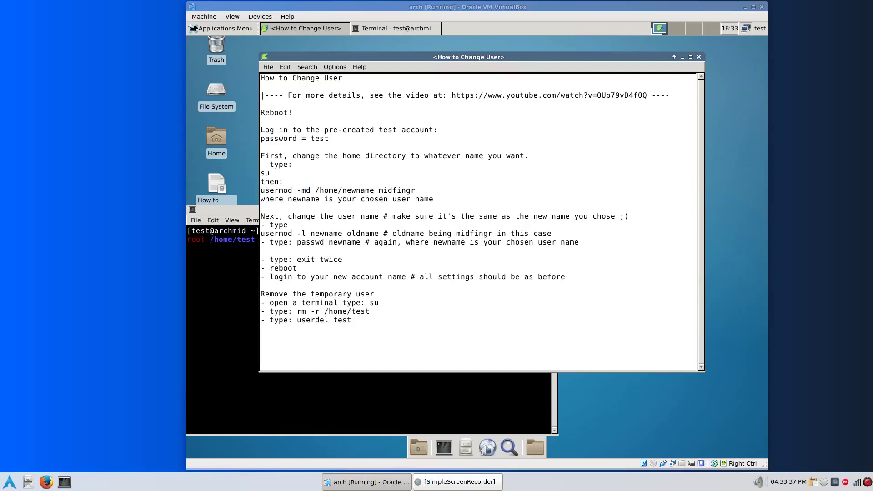
click(228, 268)
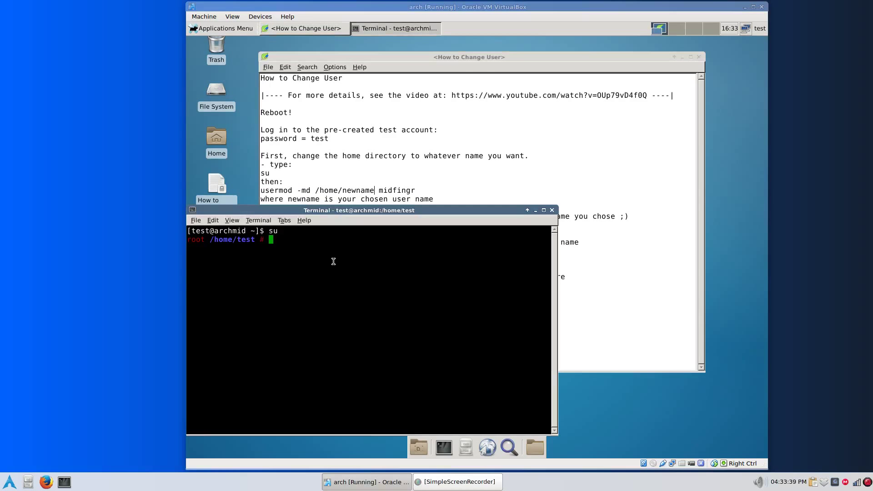
Move midfingr's home to /home/dan and rename the account to dan with usermod
text(usermod )
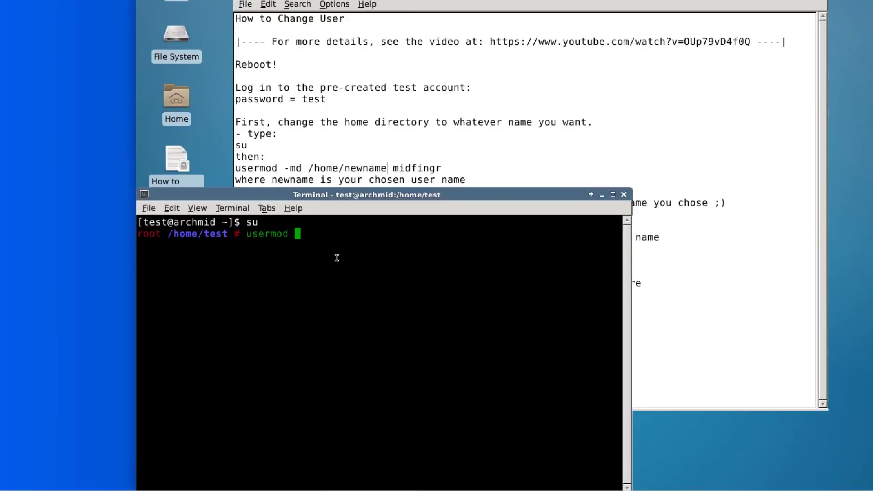
text(-md /home/)
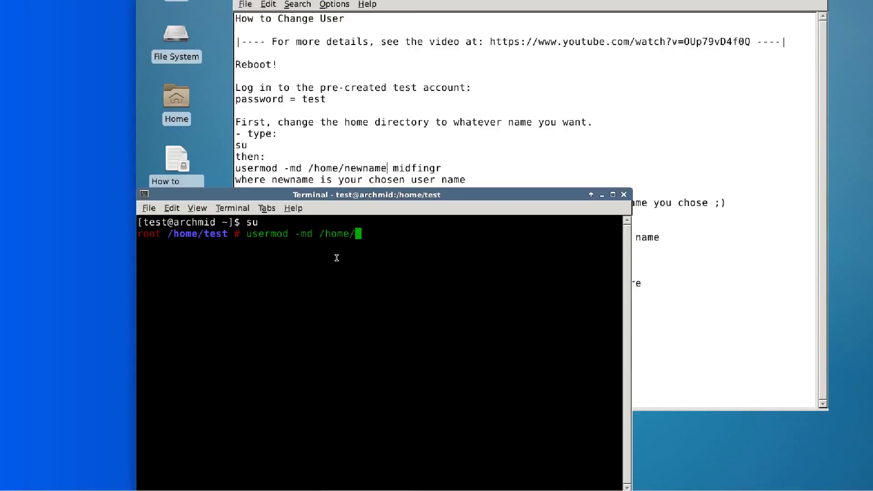
text(dan midfingr)
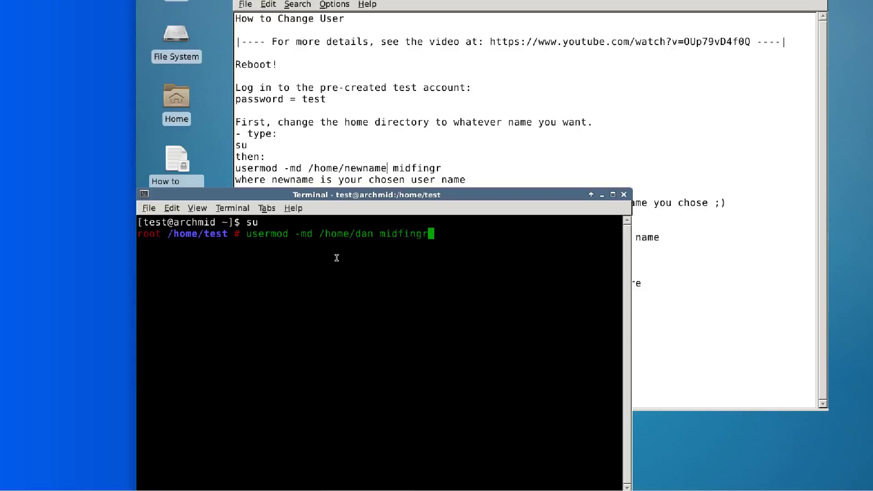
key(Return)
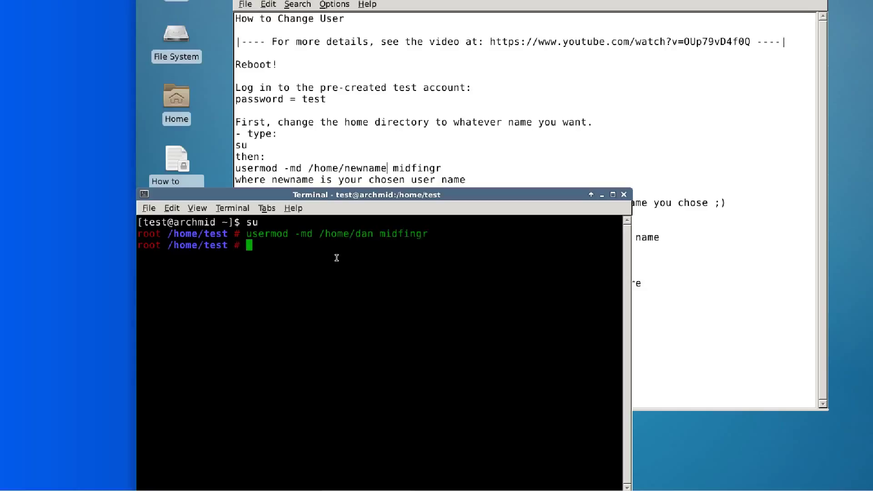
text(usermod -l dan )
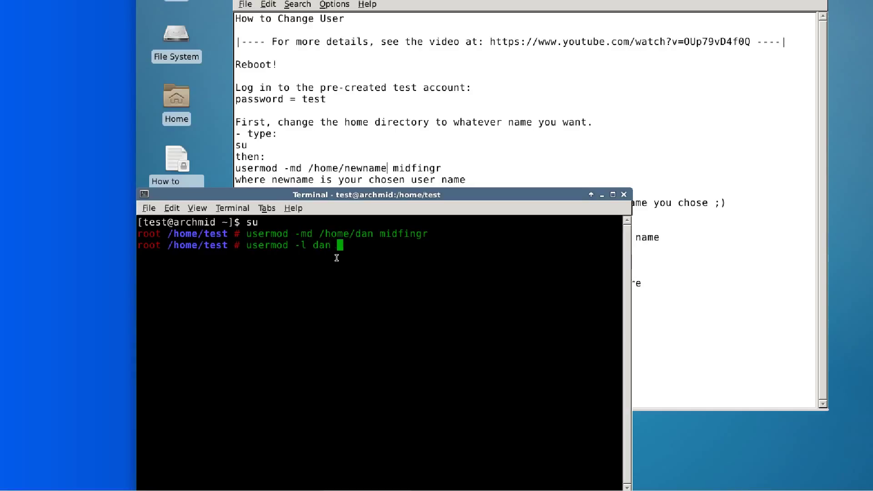
text(midfingr)
key(Return)
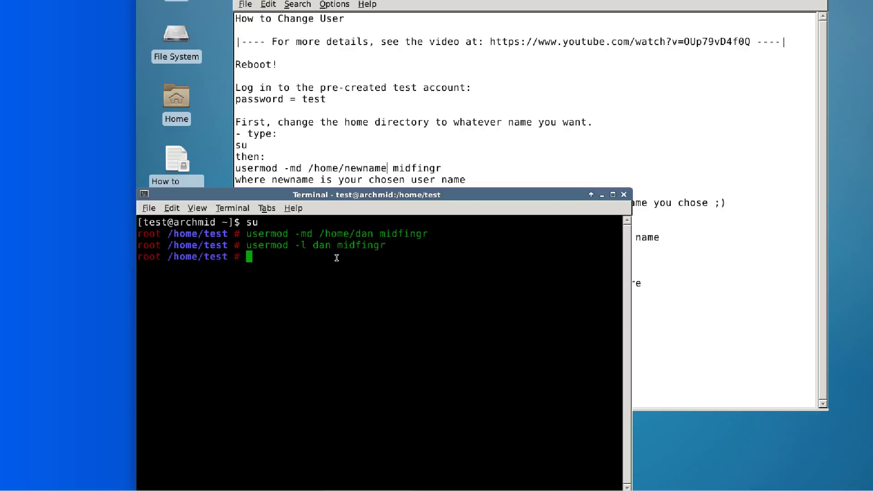
Set a new password for dan with passwd, then exit root and close the terminal
text(passwd dan)
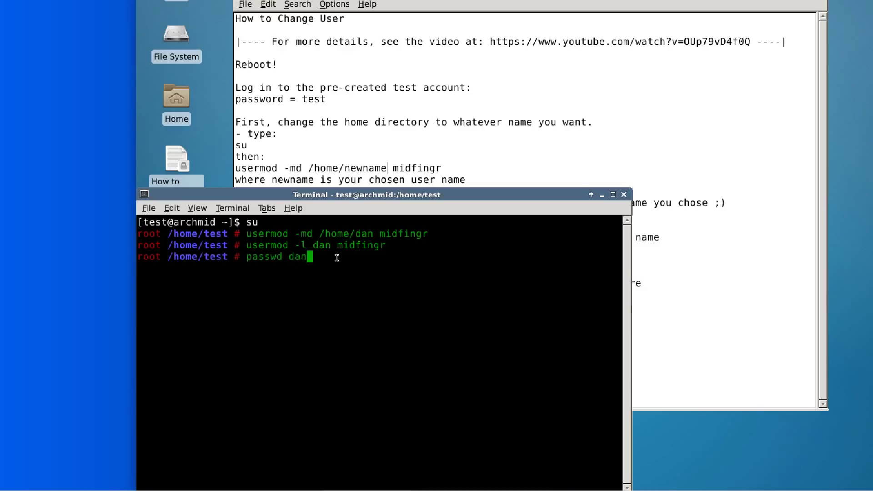
key(Return)
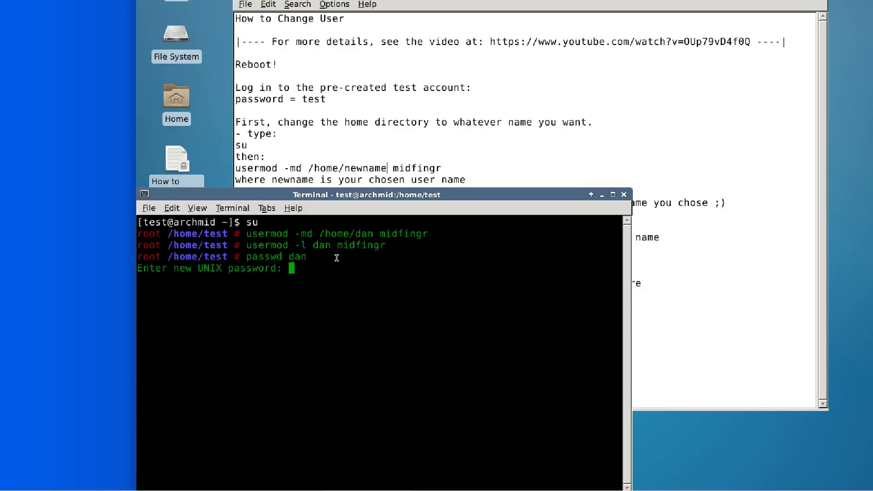
key(Return)
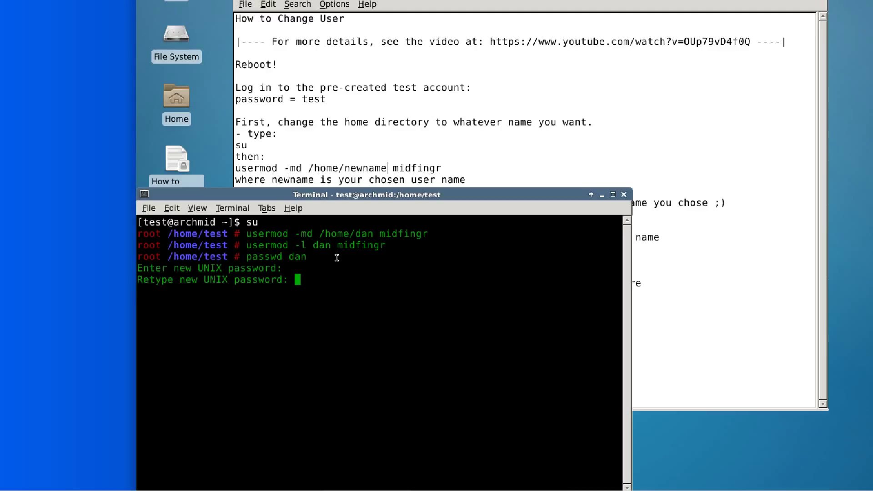
key(Return)
text(exit)
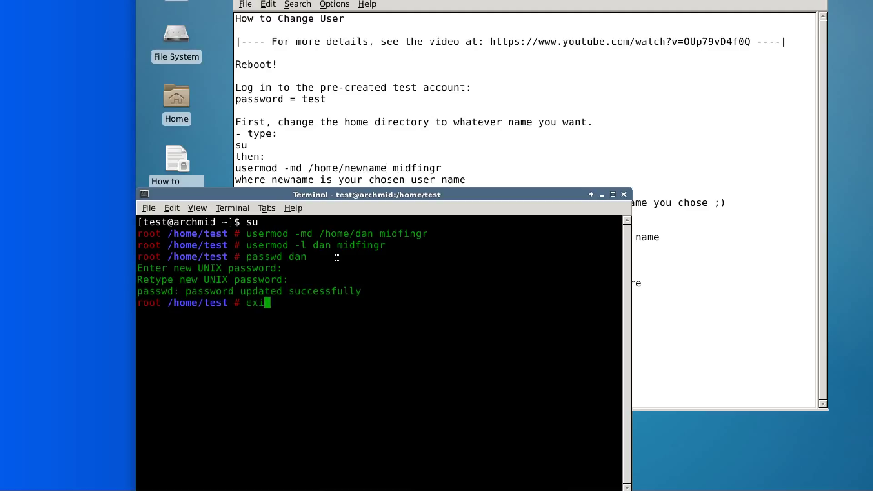
key(Return)
text(exit)
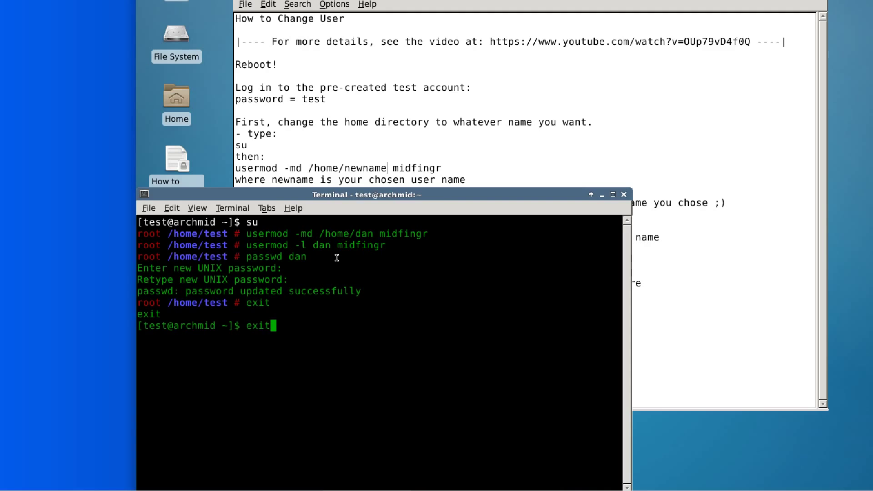
key(Return)
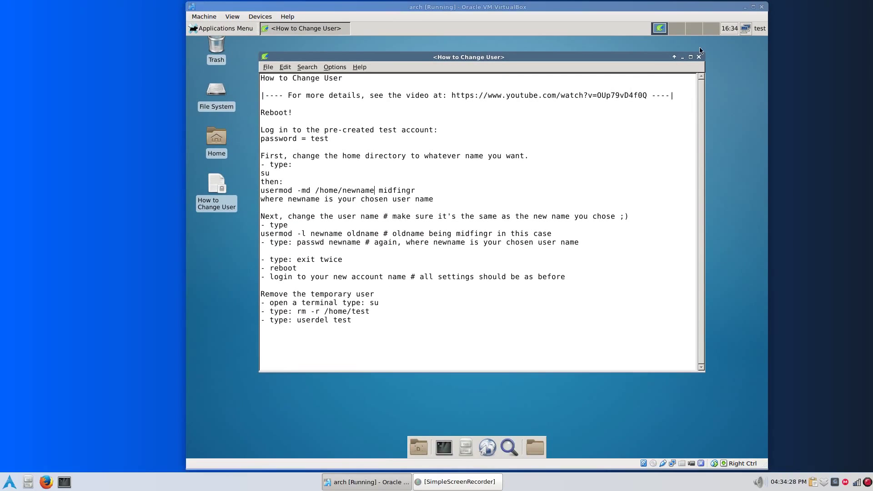
Close the notes and log out of the test session
click(698, 57)
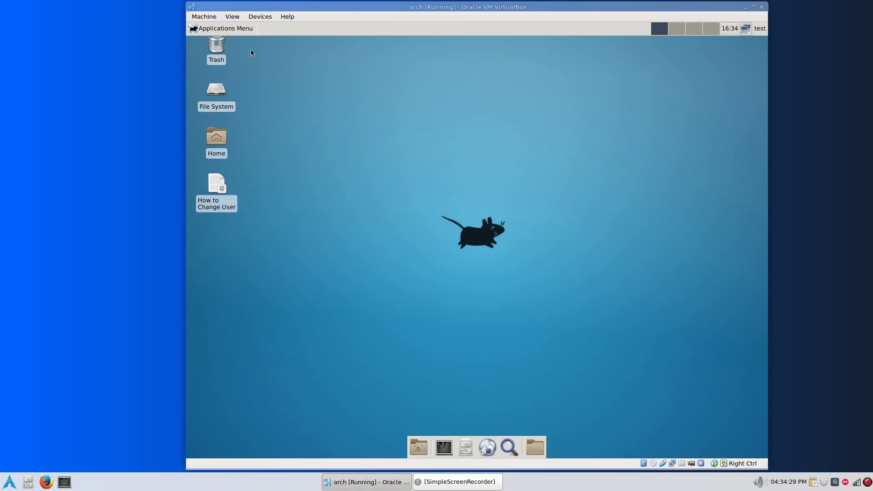
click(237, 32)
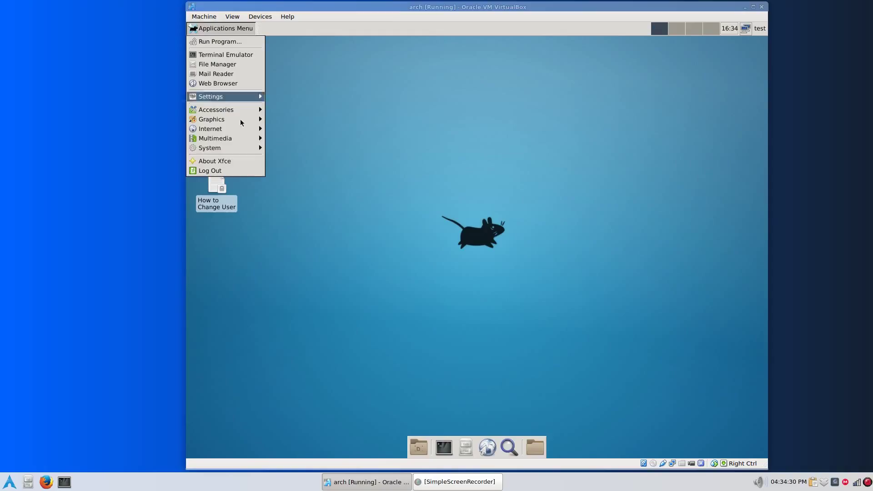
click(249, 171)
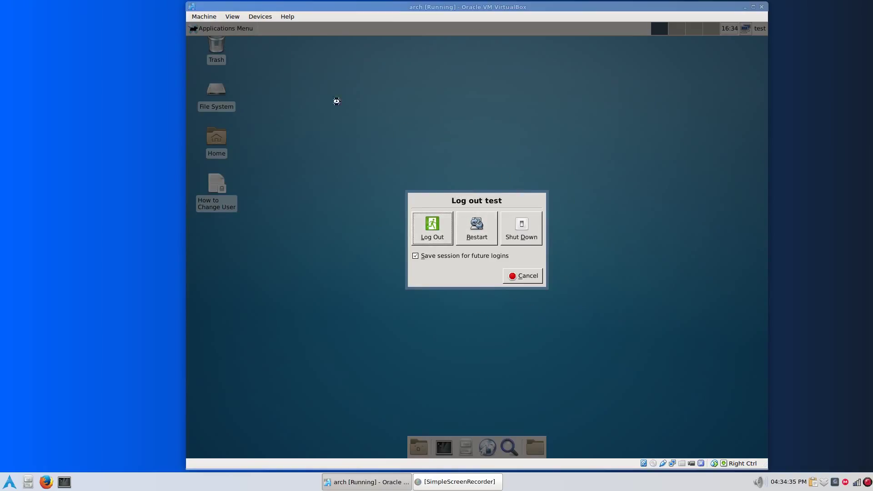
key(Return)
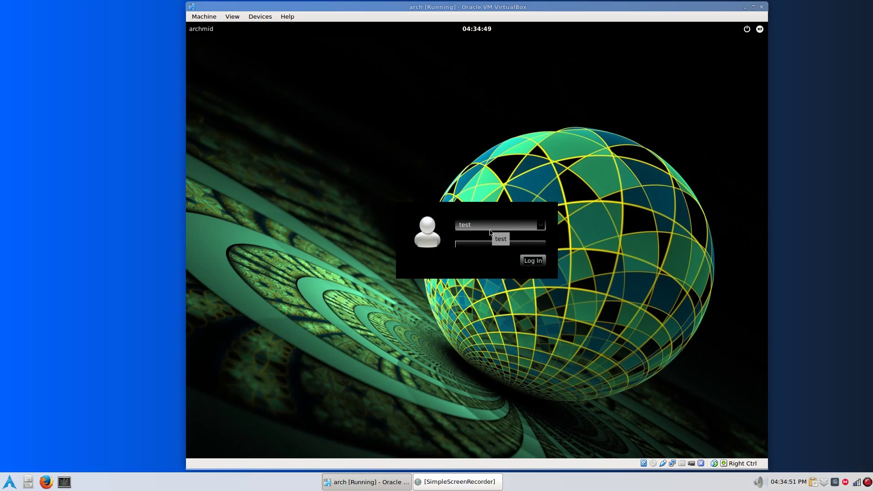
Log in as dan from the greeter using the new password
click(491, 227)
click(469, 216)
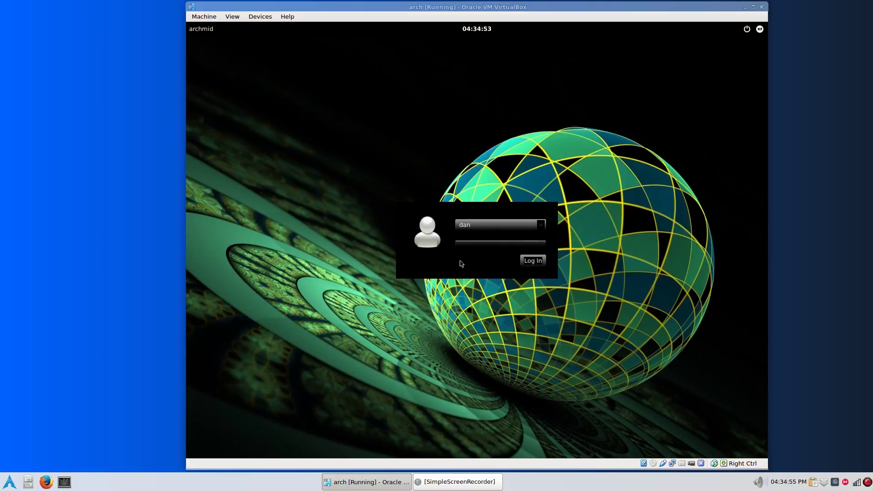
key(Return)
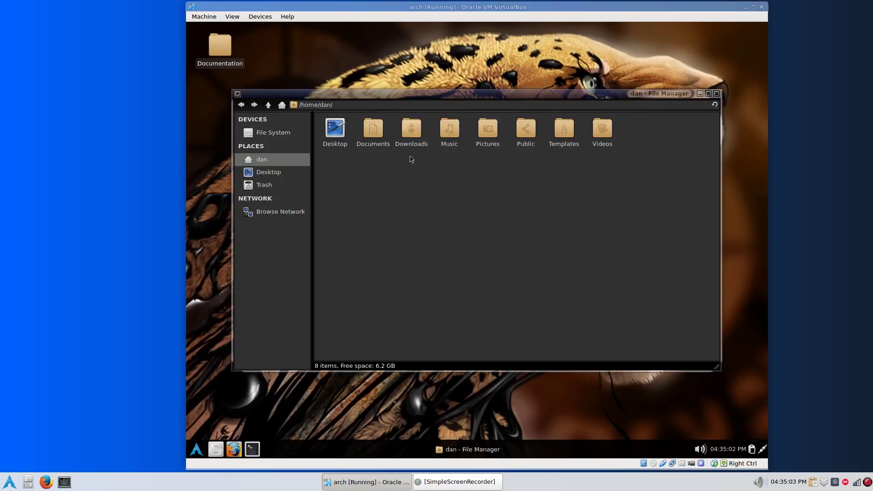
Verify /home holds dan and test folders, return to /home/dan, close Thunar, open a terminal
double_click(327, 105)
key(BackSpace)
key(Return)
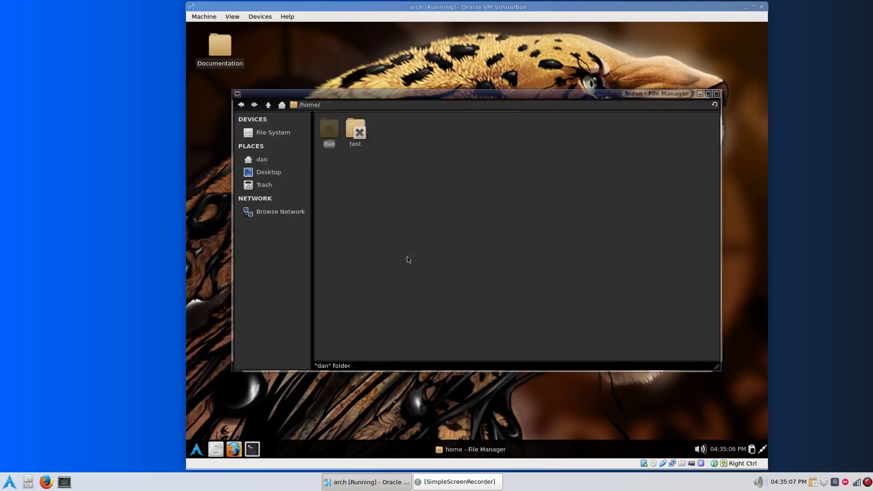
click(356, 130)
key(BackSpace)
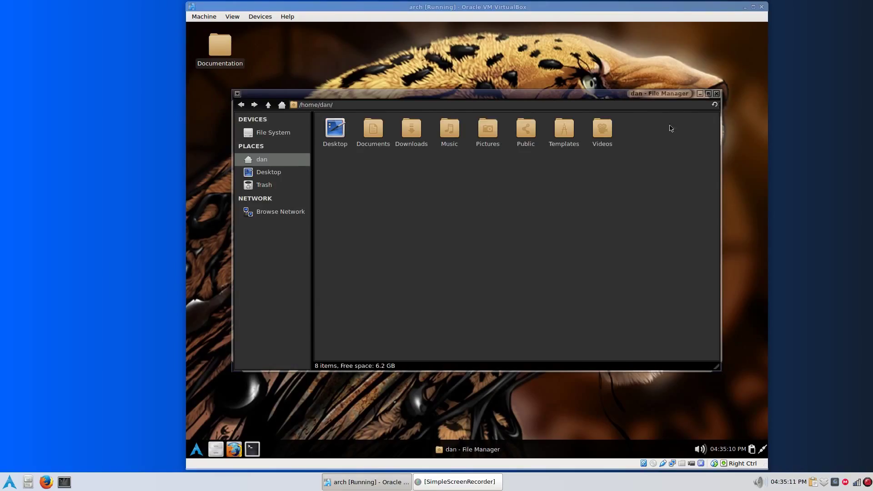
click(716, 94)
key(ctrl+alt+t)
Switch to root with su and delete the test user's home folder /home/test/
text(su)
key(Return)
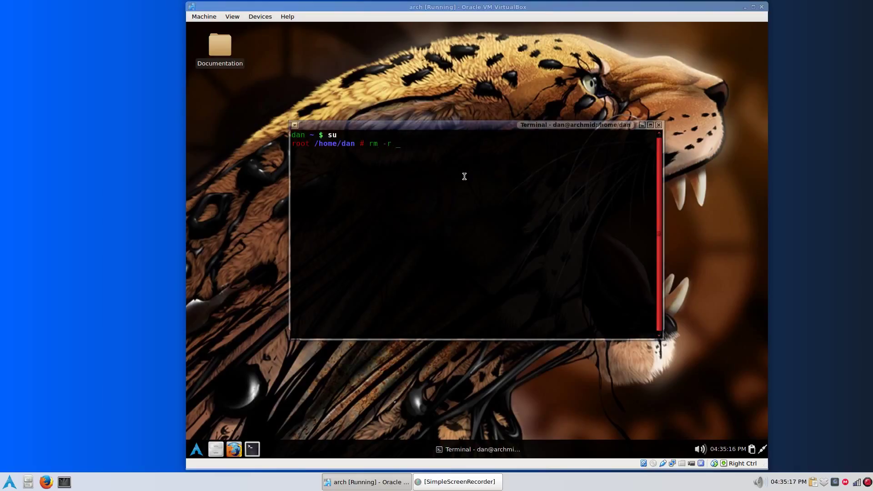
text(rm -r /home/test/)
key(Return)
Remove the test account with userdel test and close the terminal
text(ue)
key(BackSpace)
text(ser)
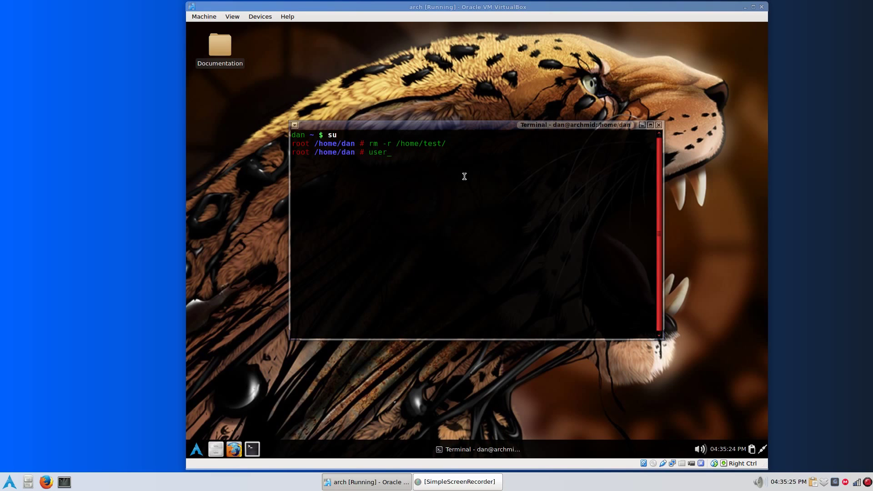
text(de)
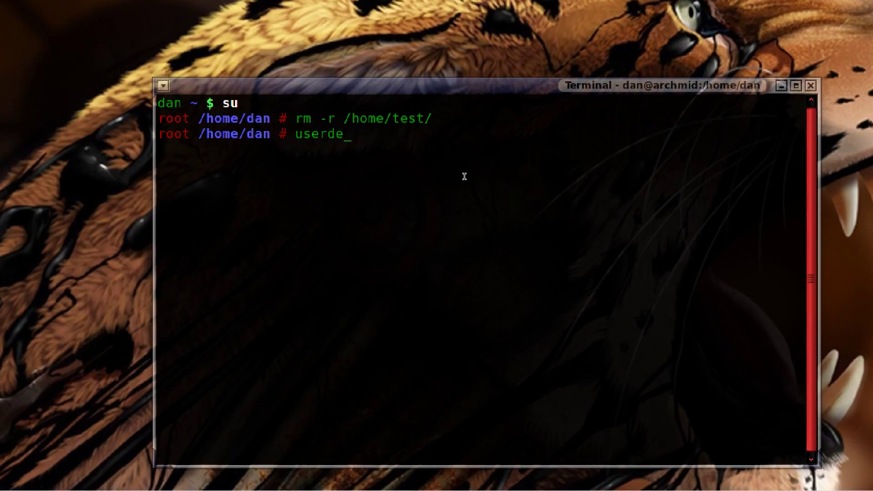
text(l test)
key(Return)
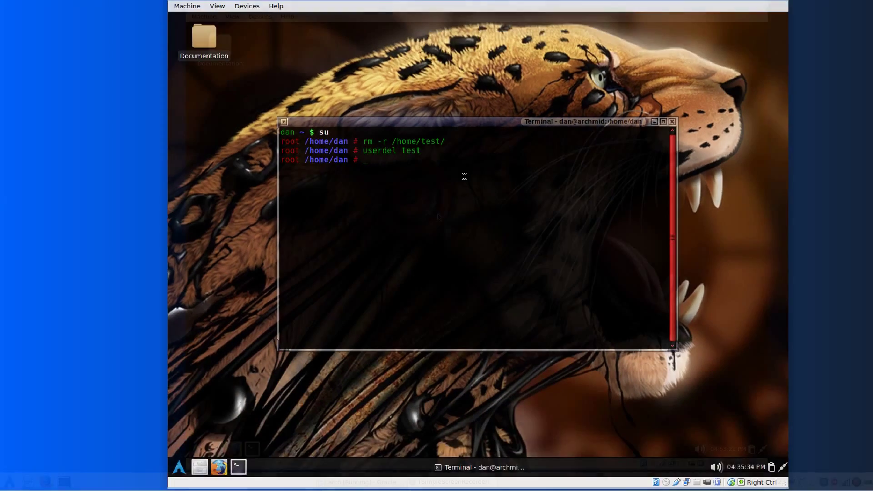
key(alt+F4)
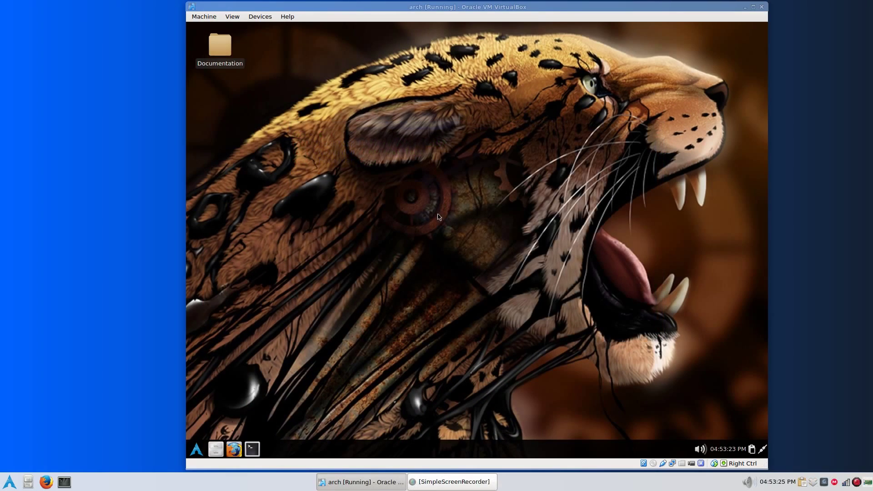